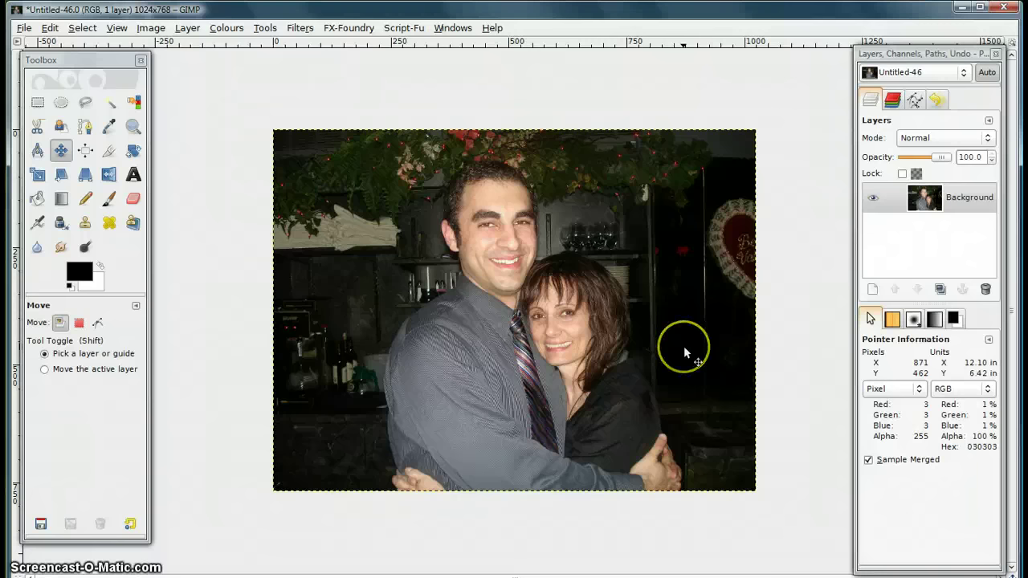
Duplicate the Background layer and rename the copy 'Foreground'
{"action": "right_click", "coordinate": [929, 208]}
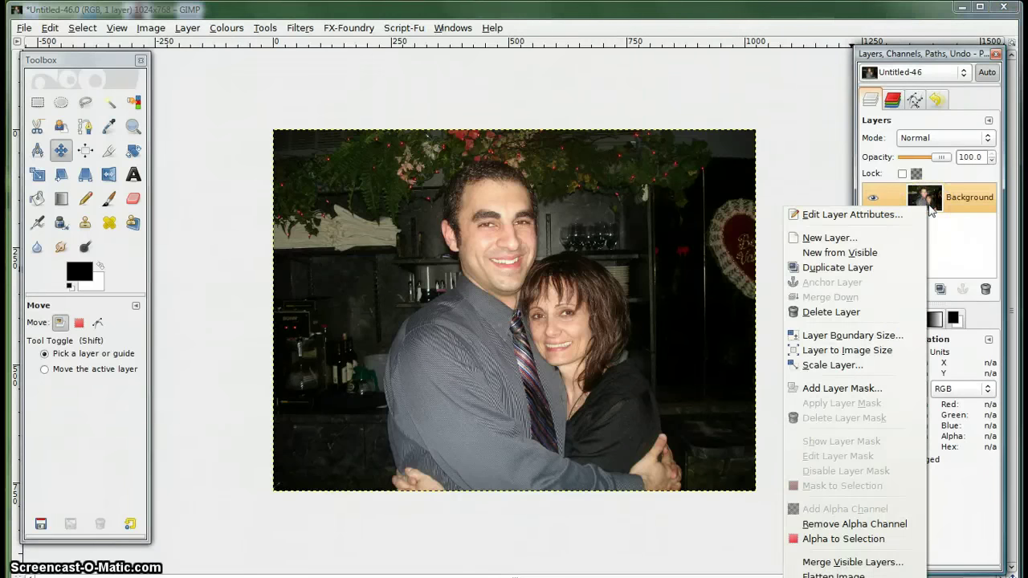
{"action": "left_click", "coordinate": [865, 273]}
{"action": "type", "text": "Foreground"}
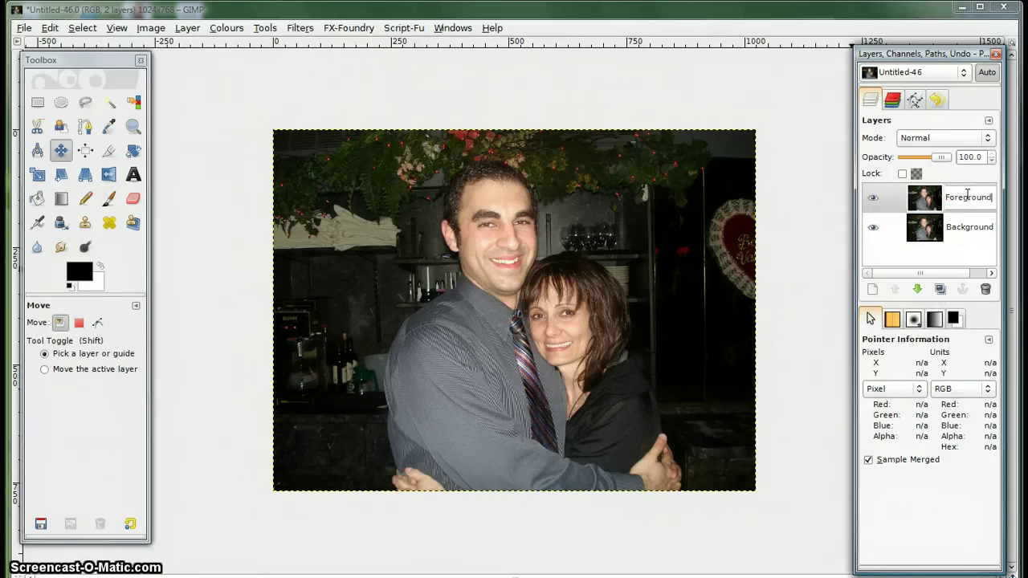
{"action": "key", "text": "Return"}
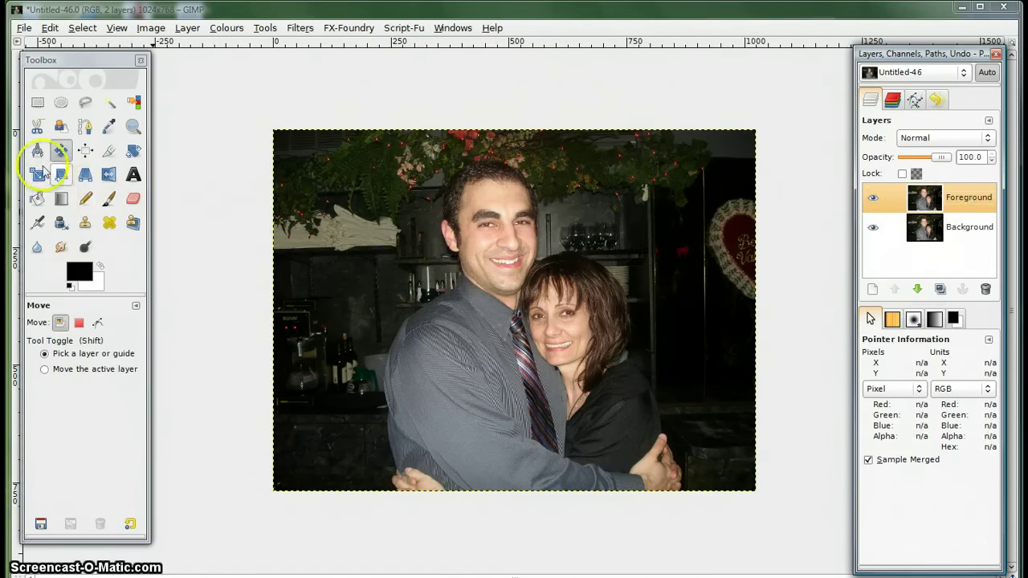
With Scissors Select zoomed in, start the outline down the man's hair to his ear
{"action": "left_click", "coordinate": [37, 131]}
{"action": "scroll", "coordinate": [477, 213], "scroll_direction": "up", "scroll_amount": 1}
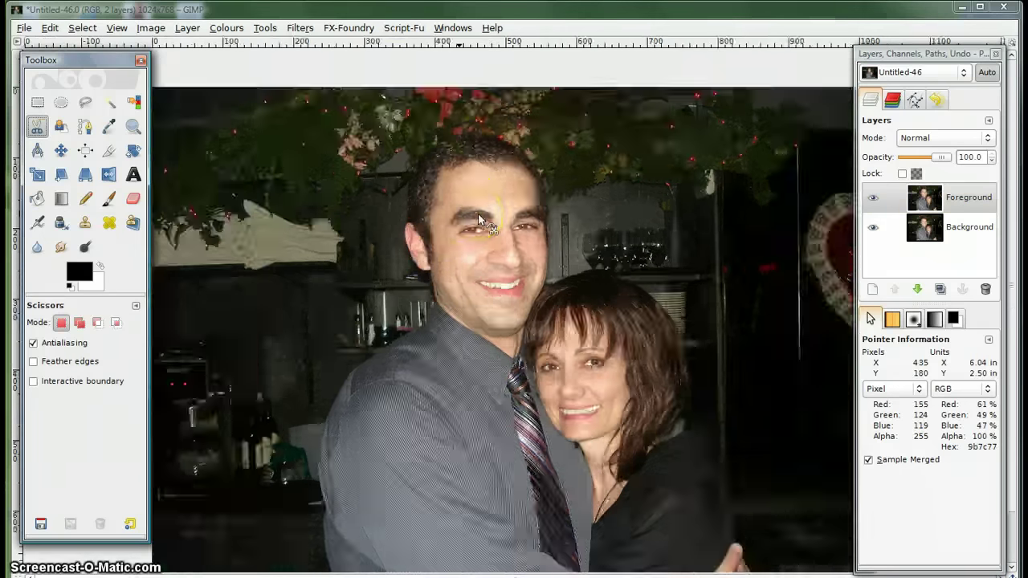
{"action": "scroll", "coordinate": [477, 214], "scroll_direction": "up", "scroll_amount": 1}
{"action": "scroll", "coordinate": [478, 214], "scroll_direction": "up", "scroll_amount": 1}
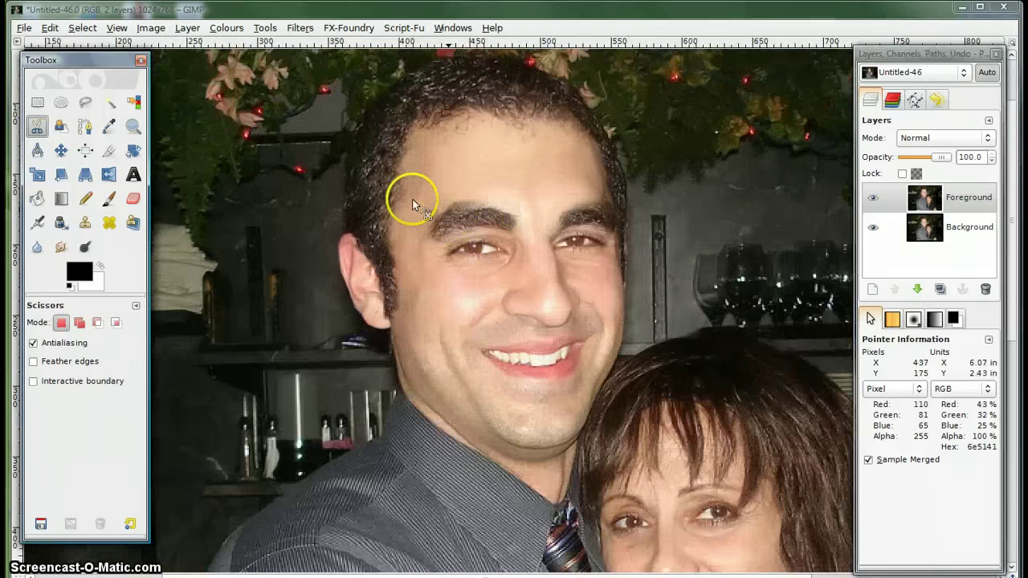
{"action": "left_click", "coordinate": [344, 164]}
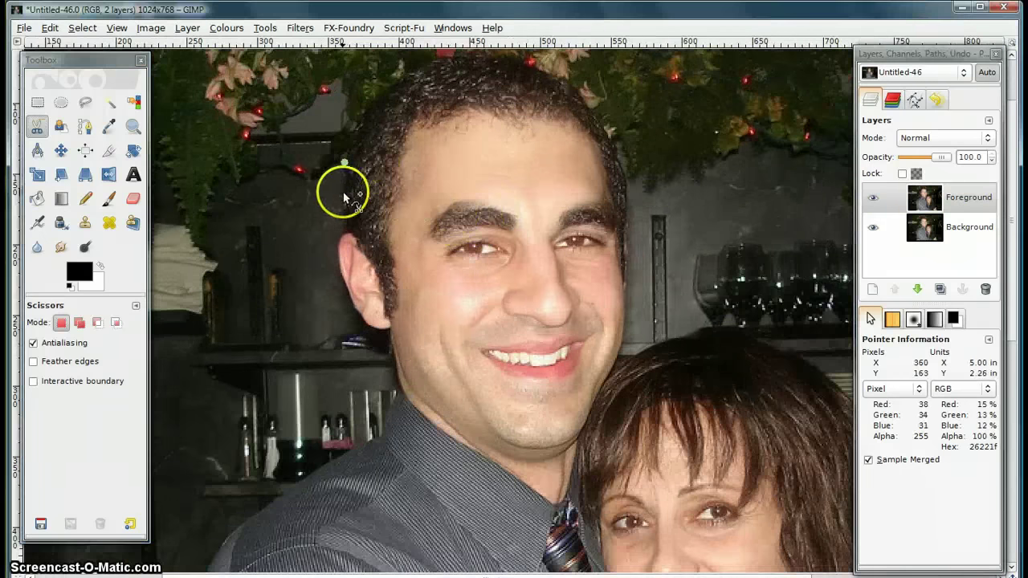
{"action": "left_click", "coordinate": [342, 192]}
{"action": "left_click", "coordinate": [345, 225]}
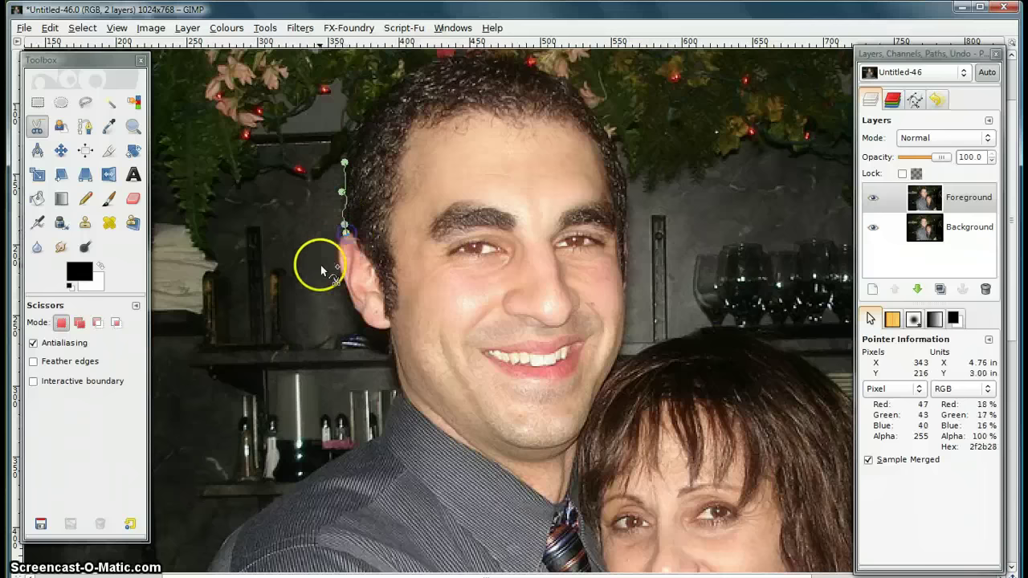
{"action": "left_click", "coordinate": [336, 247]}
{"action": "left_click", "coordinate": [341, 276]}
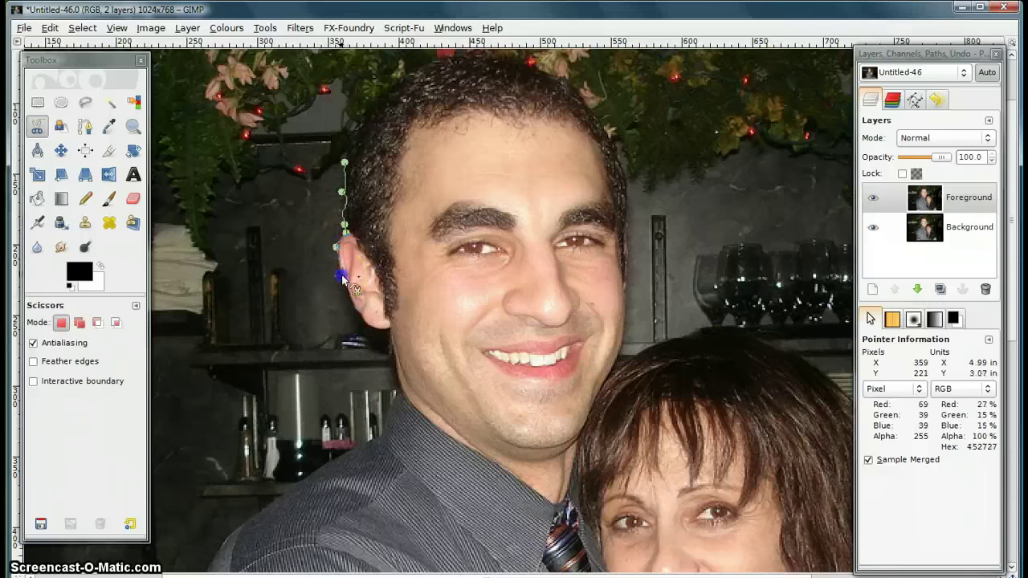
Continue the outline past the ear lobe, along the jaw and neck onto the shoulder
{"action": "left_click", "coordinate": [390, 325]}
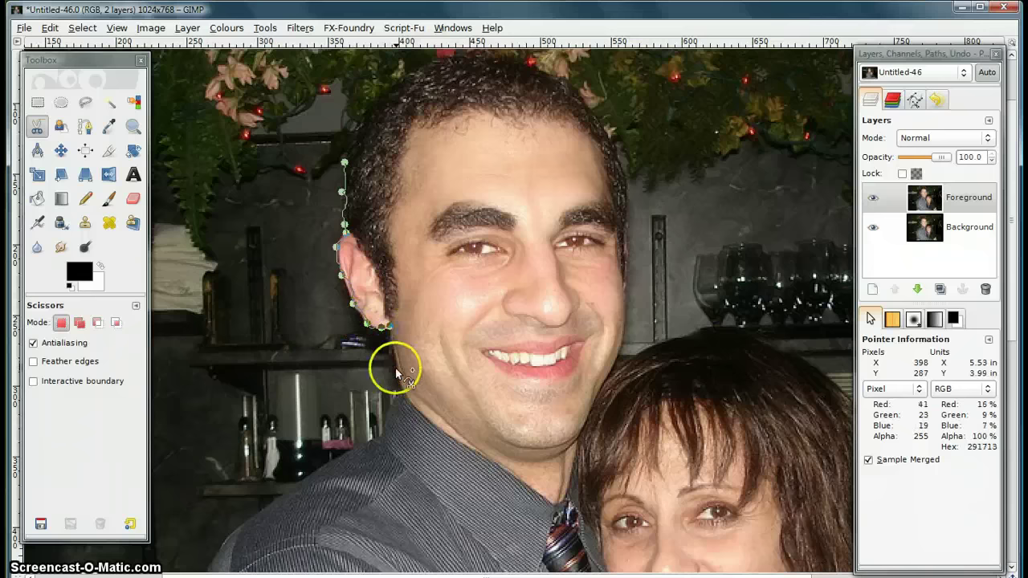
{"action": "left_click", "coordinate": [395, 394]}
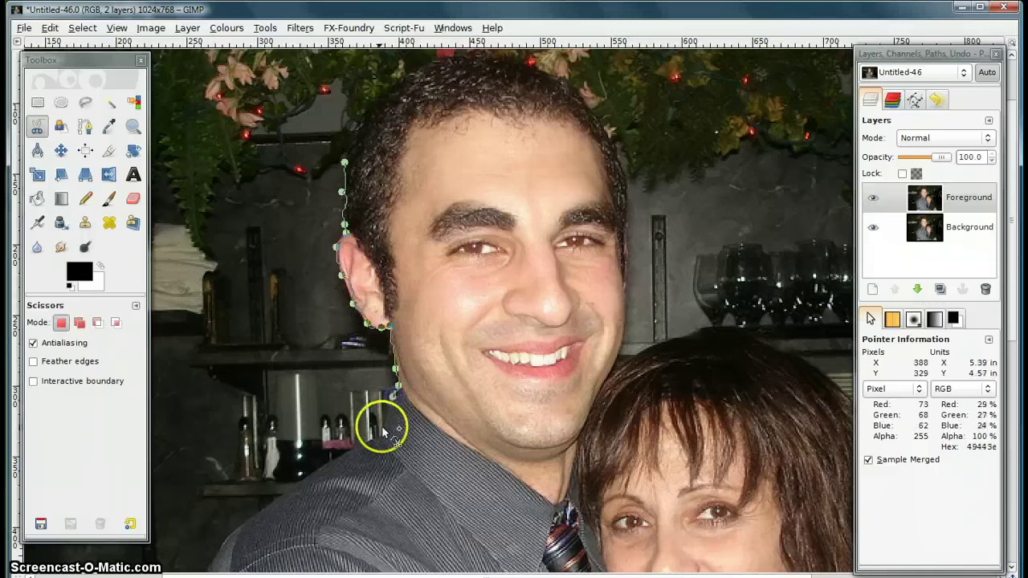
{"action": "left_click_drag", "start_coordinate": [382, 432], "coordinate": [377, 436]}
{"action": "left_click", "coordinate": [352, 451]}
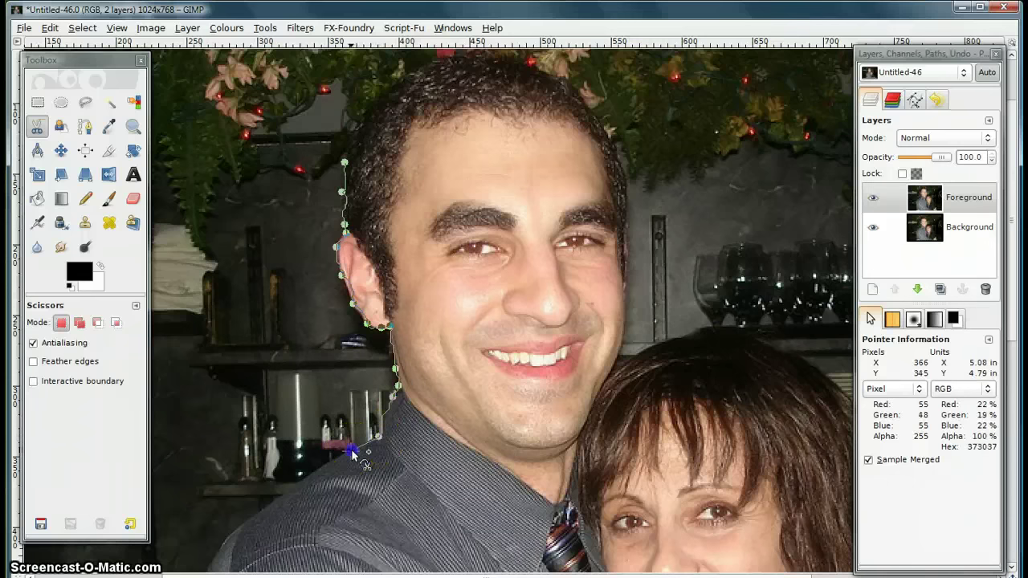
{"action": "left_click", "coordinate": [295, 484]}
{"action": "left_click", "coordinate": [249, 521]}
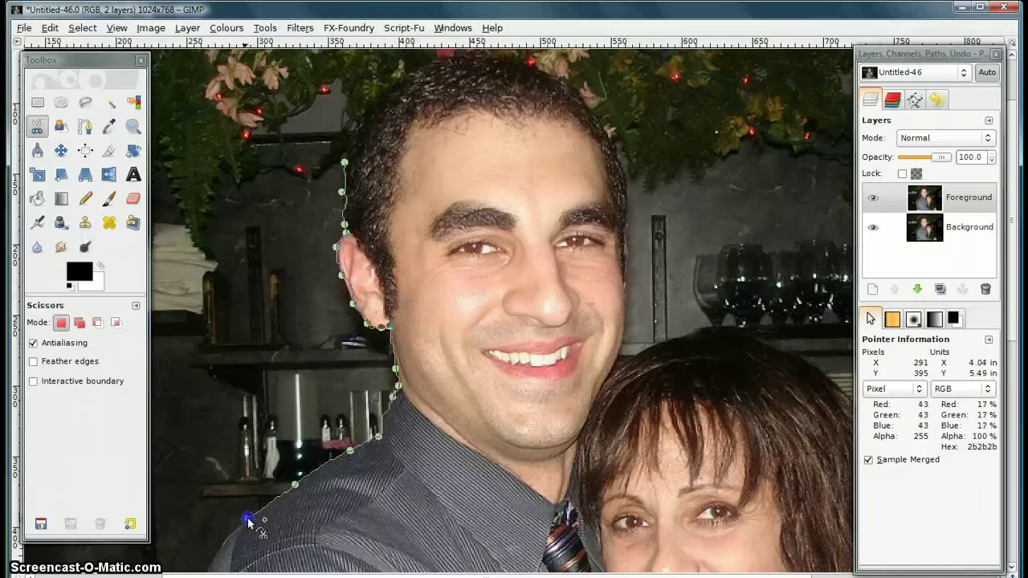
Trace the outline around the man's shoulder and down his arm and sleeve
{"action": "left_click_drag", "start_coordinate": [225, 543], "coordinate": [410, 131]}
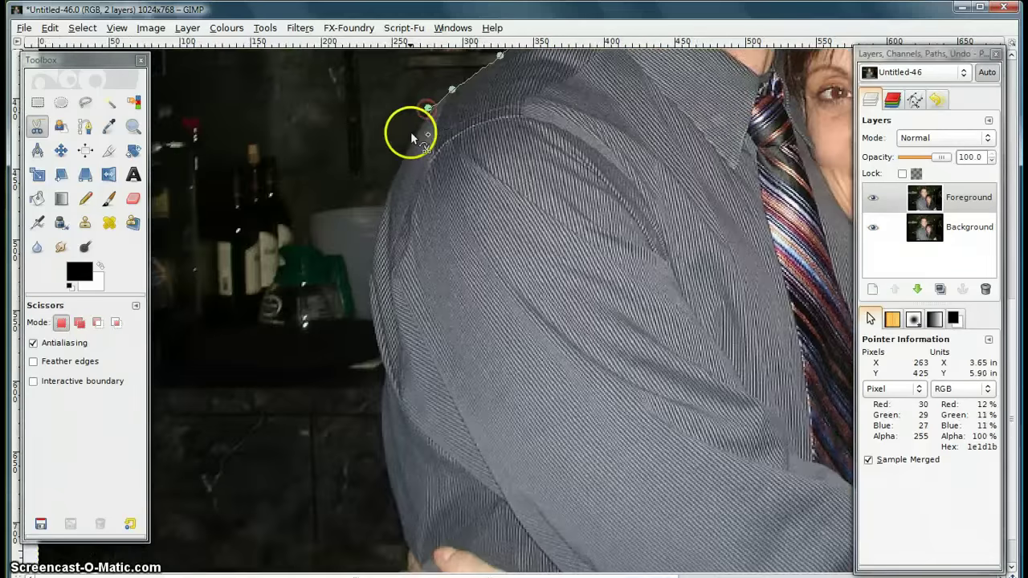
{"action": "left_click", "coordinate": [405, 151]}
{"action": "left_click", "coordinate": [382, 205]}
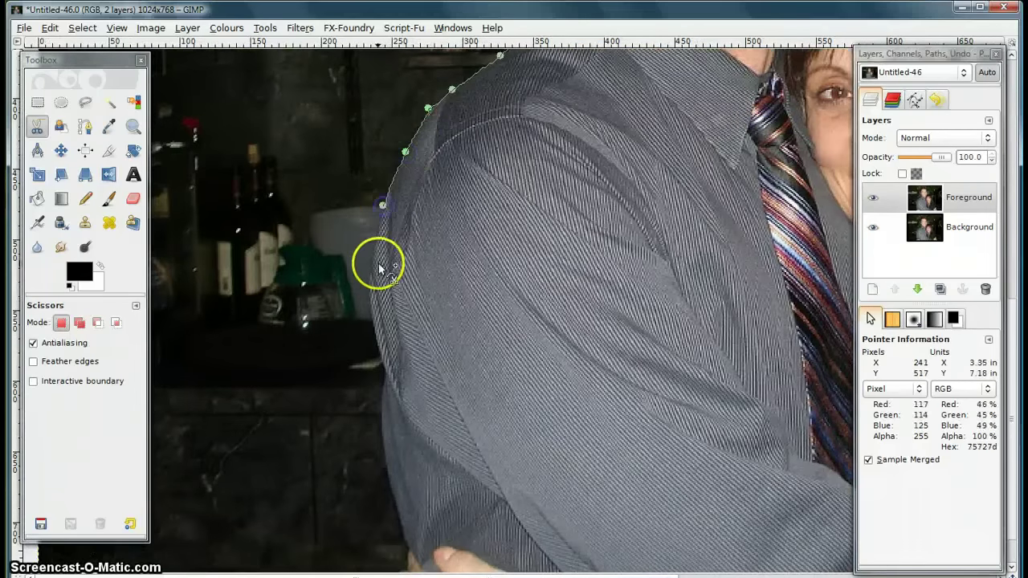
{"action": "left_click", "coordinate": [369, 265]}
{"action": "left_click", "coordinate": [367, 296]}
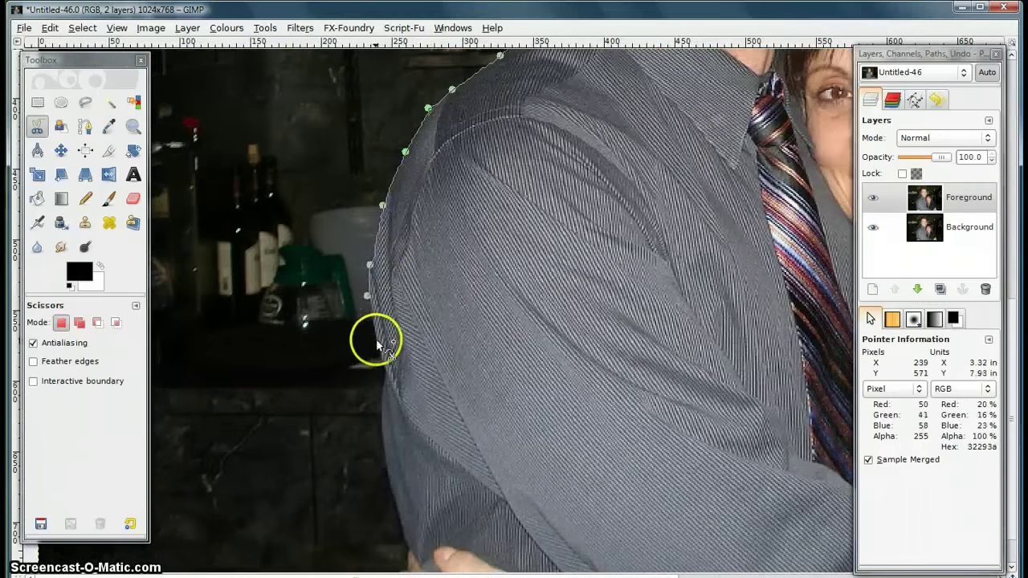
{"action": "left_click", "coordinate": [375, 339]}
{"action": "left_click", "coordinate": [385, 373]}
{"action": "left_click", "coordinate": [379, 415]}
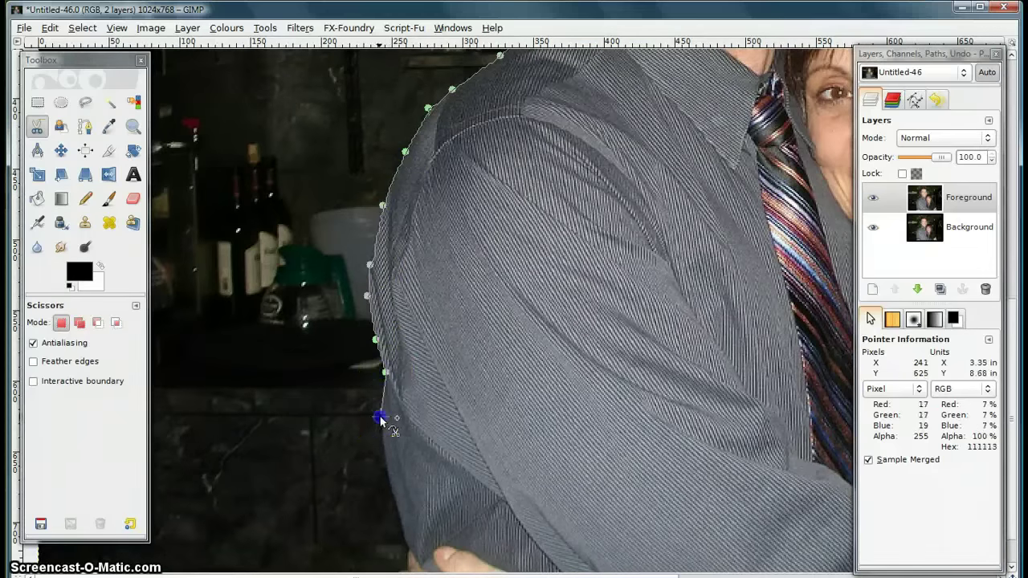
{"action": "left_click", "coordinate": [385, 460]}
Carry the outline past the sleeve and hand to the bottom edge and along it
{"action": "left_click_drag", "start_coordinate": [436, 475], "coordinate": [391, 217]}
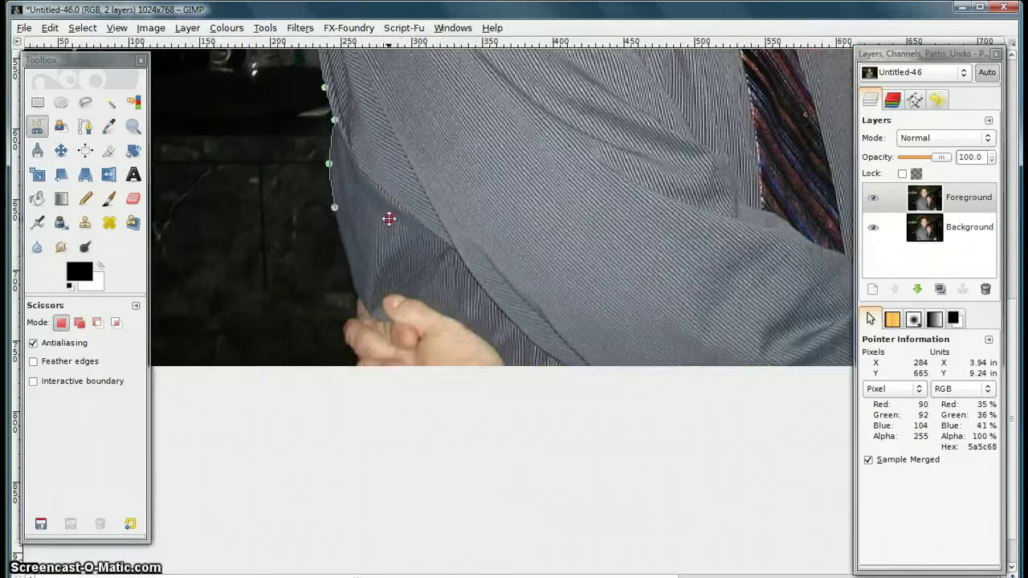
{"action": "left_click", "coordinate": [338, 234]}
{"action": "left_click", "coordinate": [350, 266]}
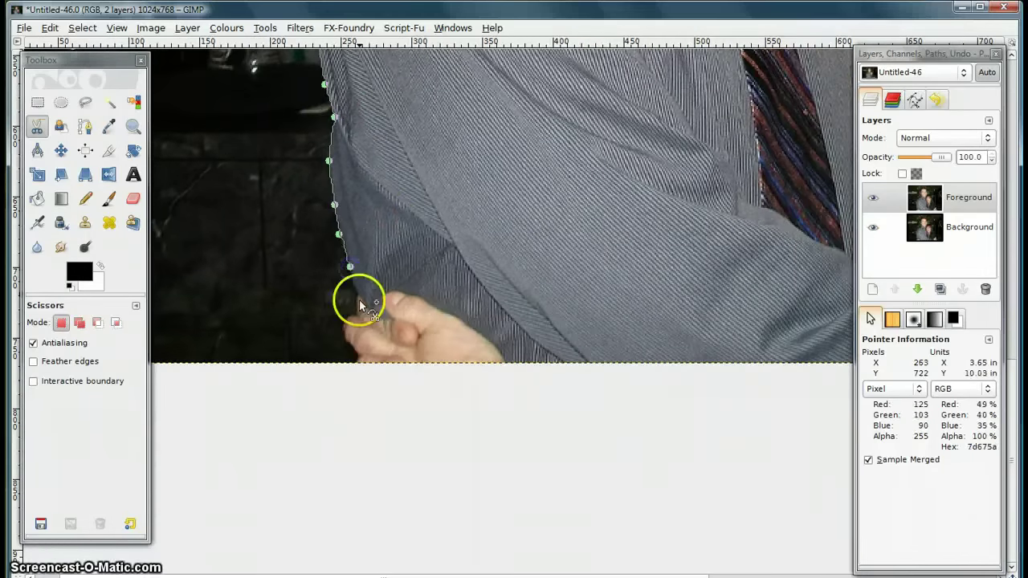
{"action": "left_click", "coordinate": [345, 341]}
{"action": "left_click", "coordinate": [355, 363]}
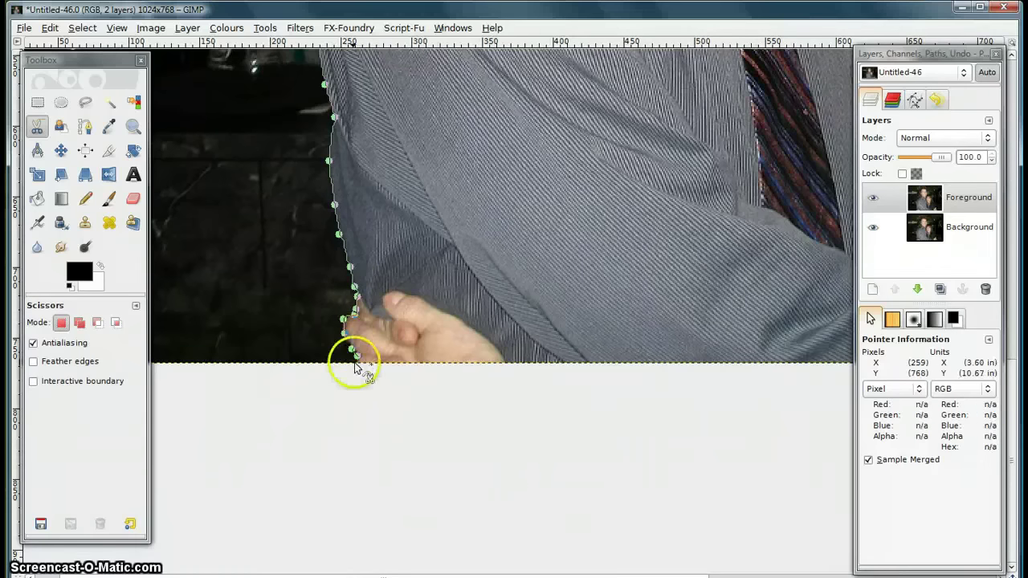
{"action": "left_click", "coordinate": [634, 365]}
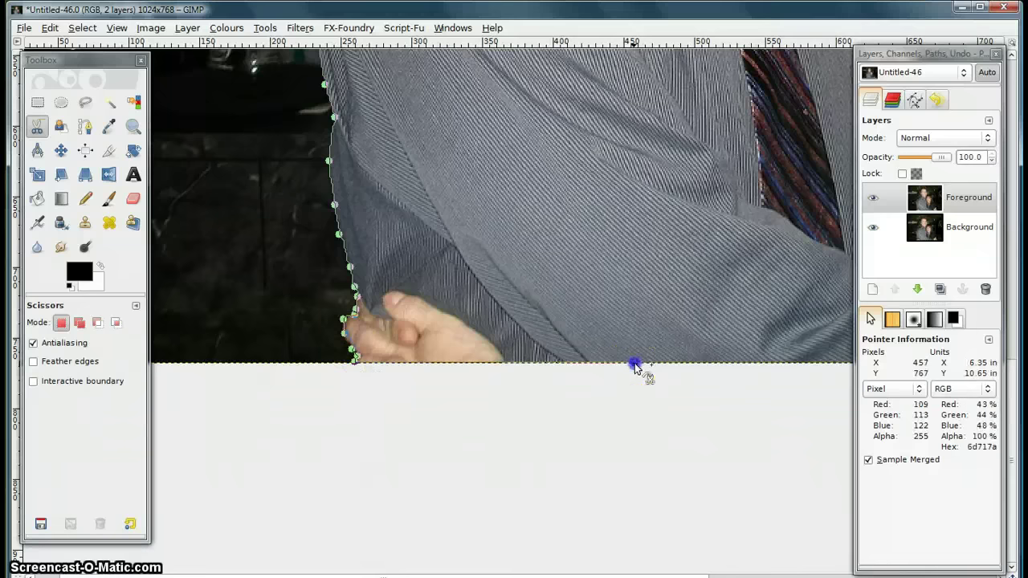
Extend the outline along the bottom edge and up the clasped hands to the thumb
{"action": "scroll", "coordinate": [589, 373], "scroll_direction": "right", "scroll_amount": 5}
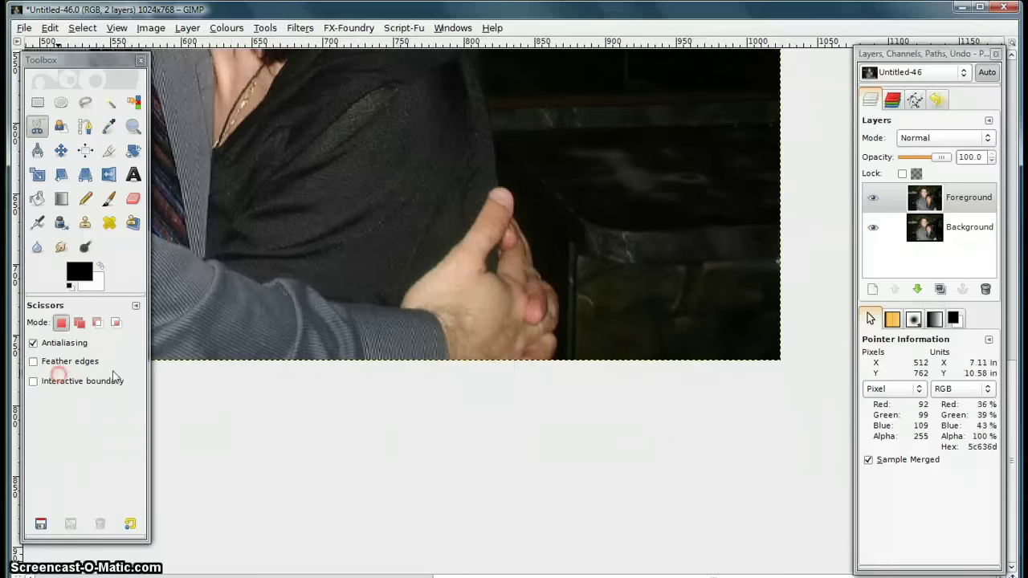
{"action": "left_click", "coordinate": [549, 362]}
{"action": "left_click", "coordinate": [555, 343]}
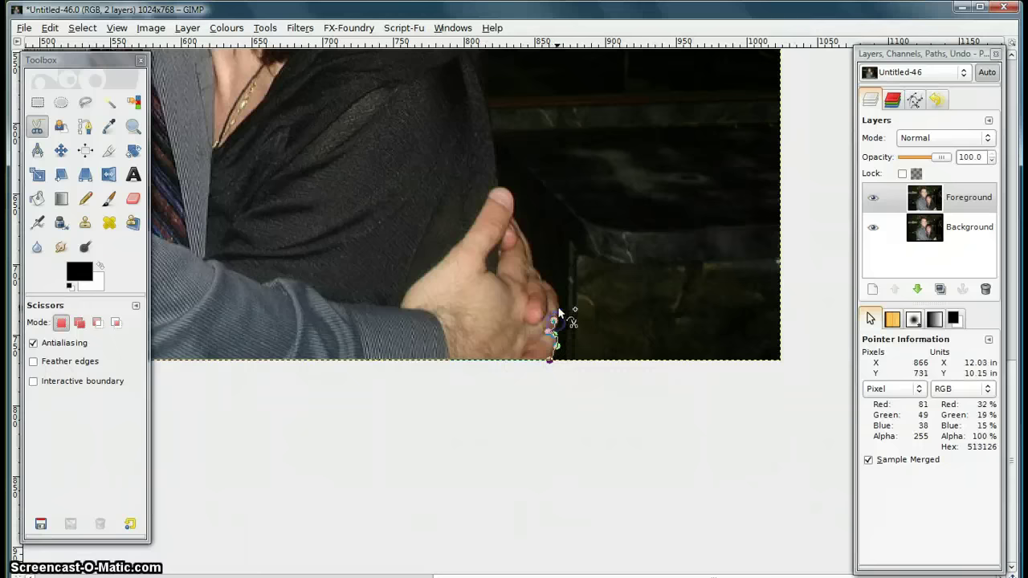
{"action": "left_click", "coordinate": [548, 283]}
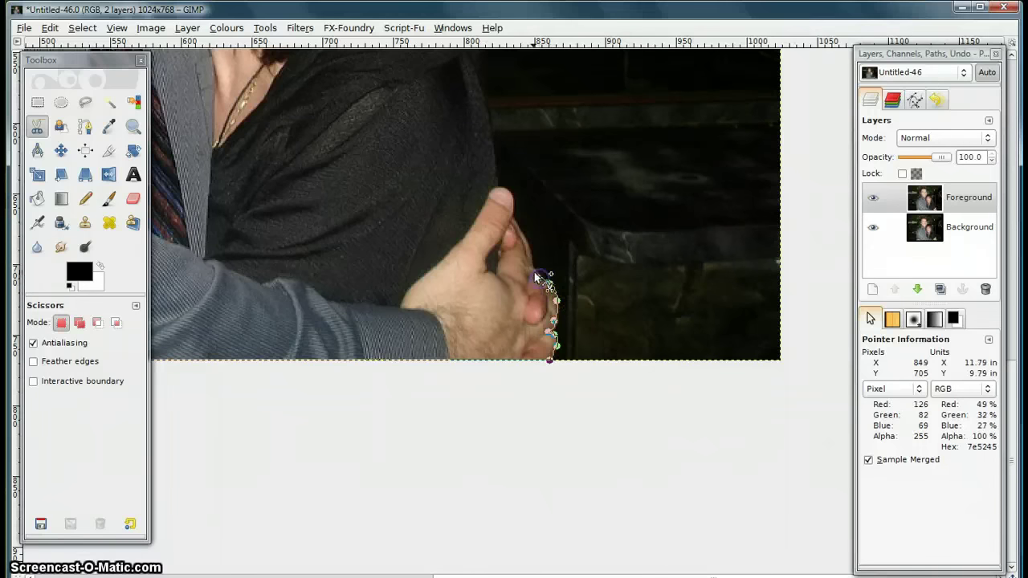
{"action": "left_click", "coordinate": [535, 275]}
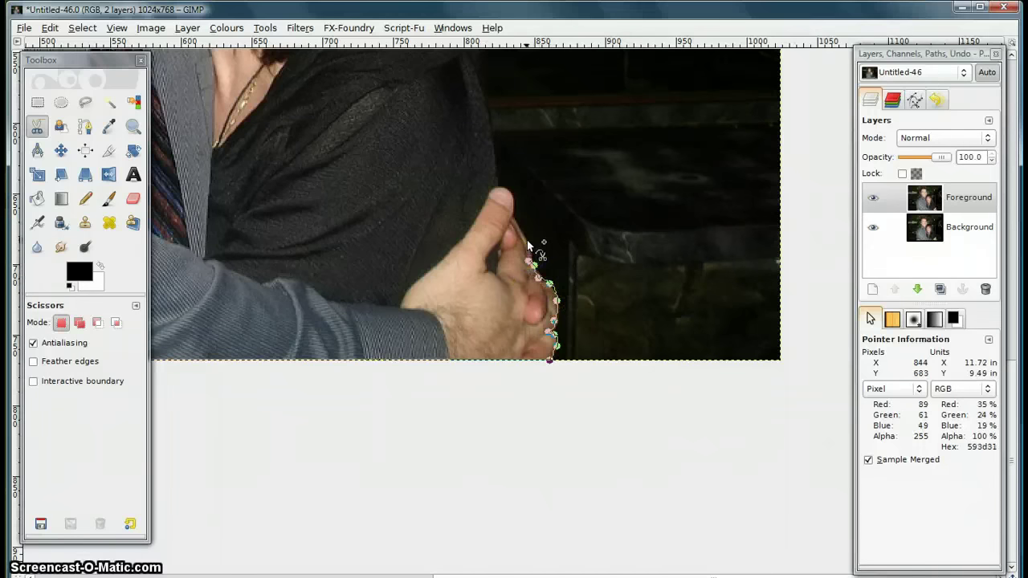
{"action": "left_click", "coordinate": [514, 195]}
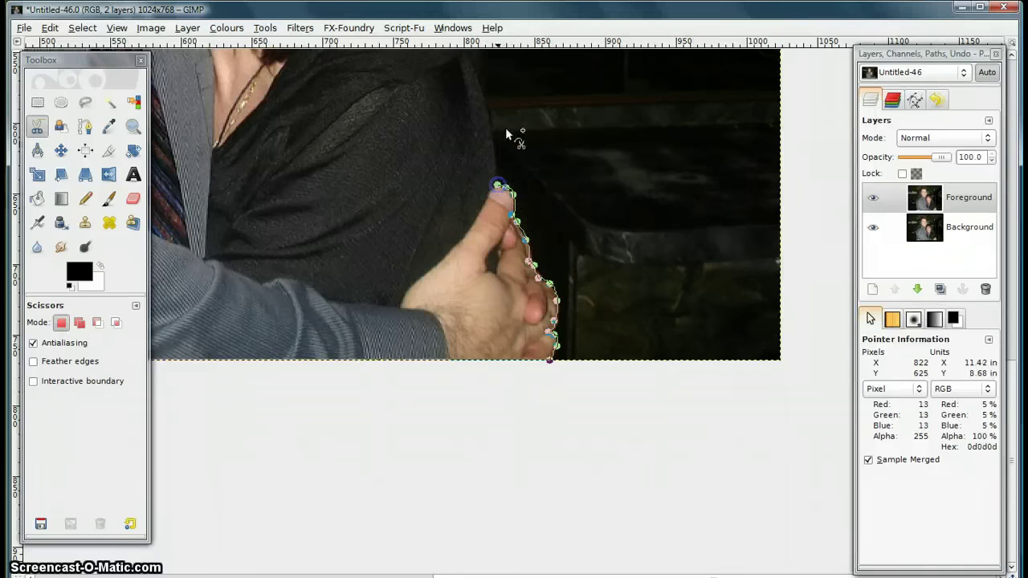
Trace the outline up the woman's arm to the top of her shoulder
{"action": "left_click_drag", "start_coordinate": [506, 133], "coordinate": [521, 329]}
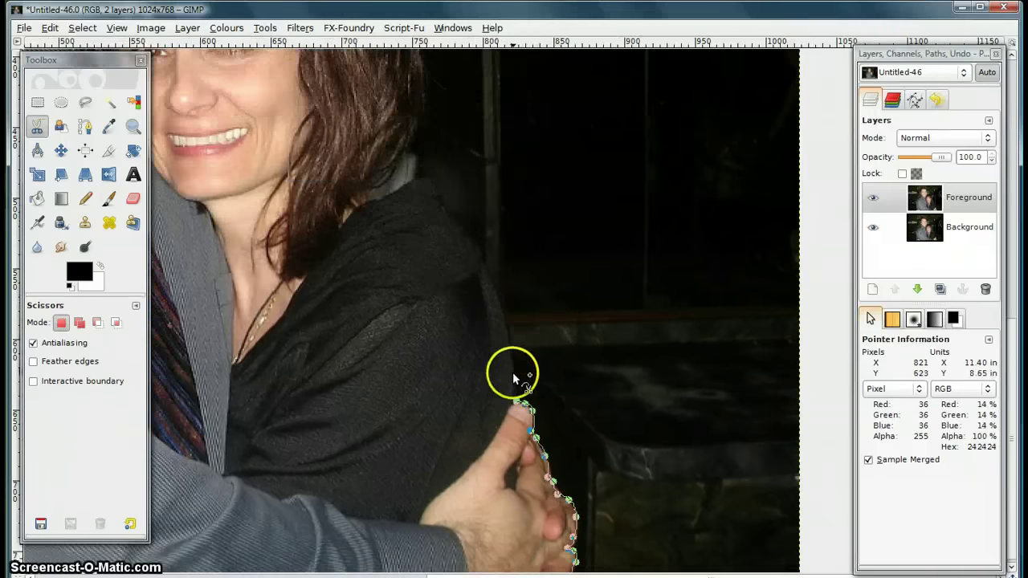
{"action": "left_click", "coordinate": [507, 340]}
{"action": "left_click", "coordinate": [498, 305]}
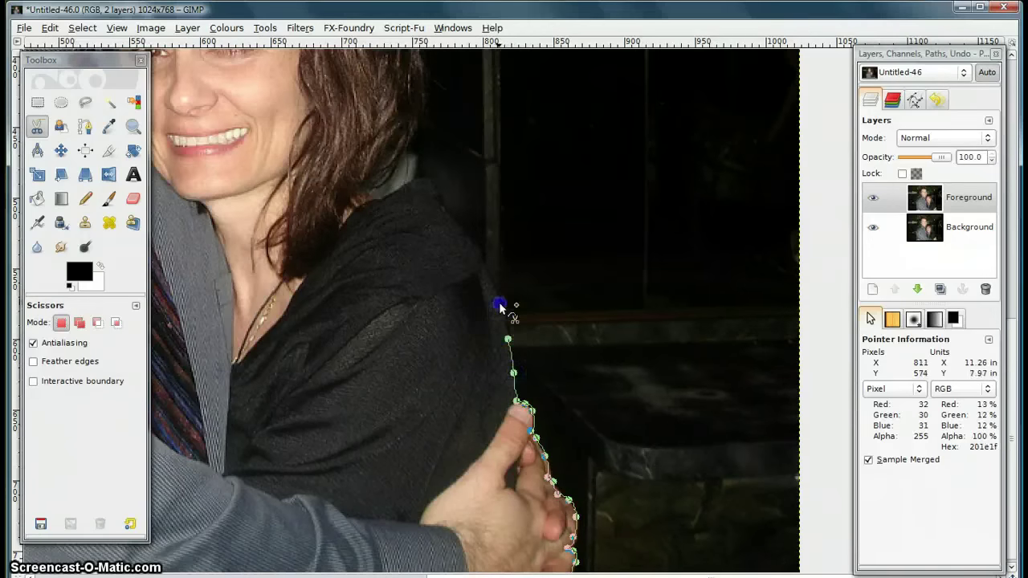
{"action": "left_click", "coordinate": [478, 253]}
{"action": "left_click", "coordinate": [458, 225]}
{"action": "left_click", "coordinate": [437, 202]}
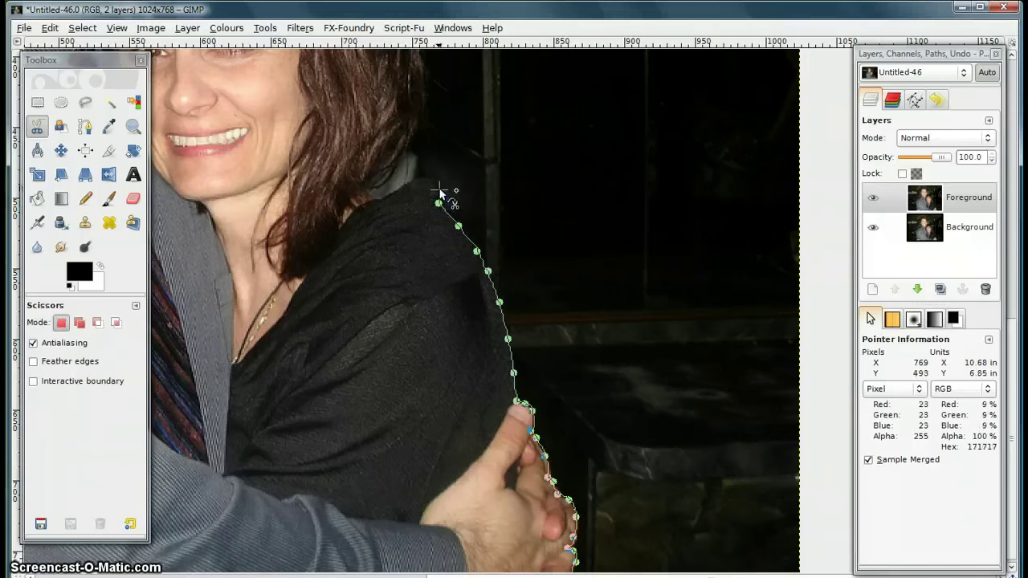
{"action": "left_click", "coordinate": [429, 177]}
{"action": "left_click", "coordinate": [383, 197]}
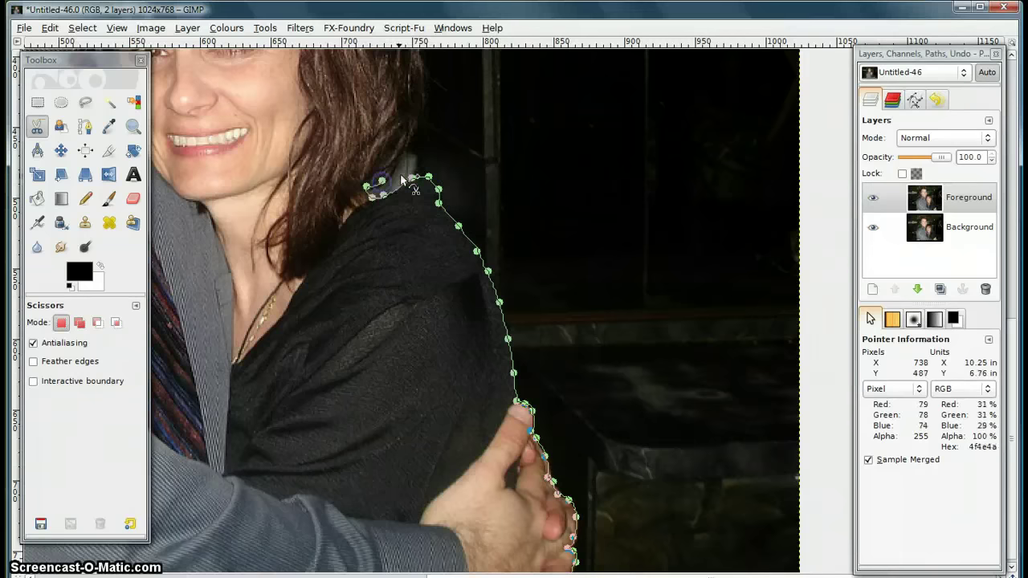
Continue the outline up the edge of the woman's hair
{"action": "left_click", "coordinate": [398, 157]}
{"action": "left_click", "coordinate": [410, 126]}
{"action": "left_click", "coordinate": [415, 106]}
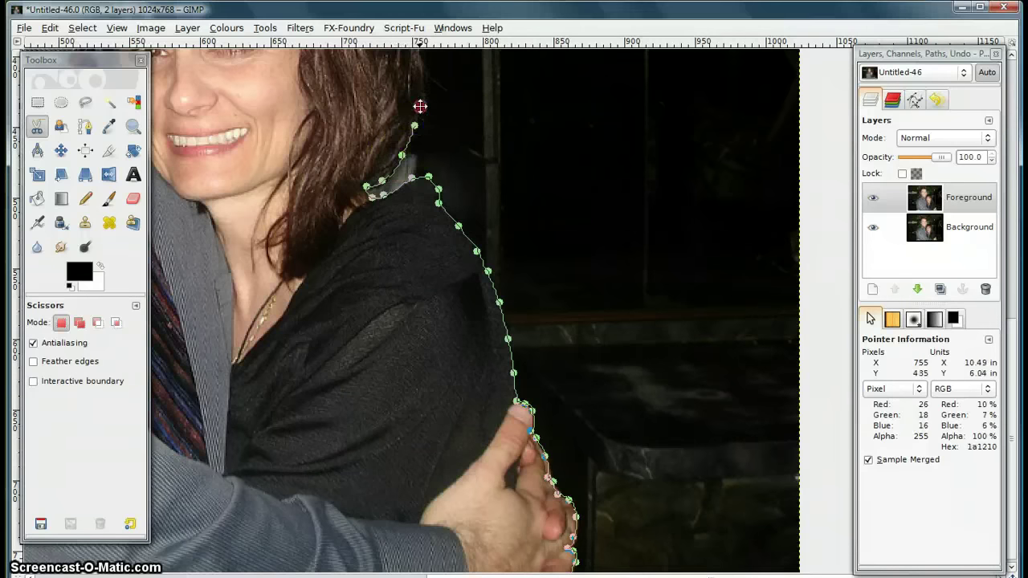
{"action": "scroll", "coordinate": [420, 102], "scroll_direction": "up", "scroll_amount": 3}
{"action": "left_click", "coordinate": [414, 189]}
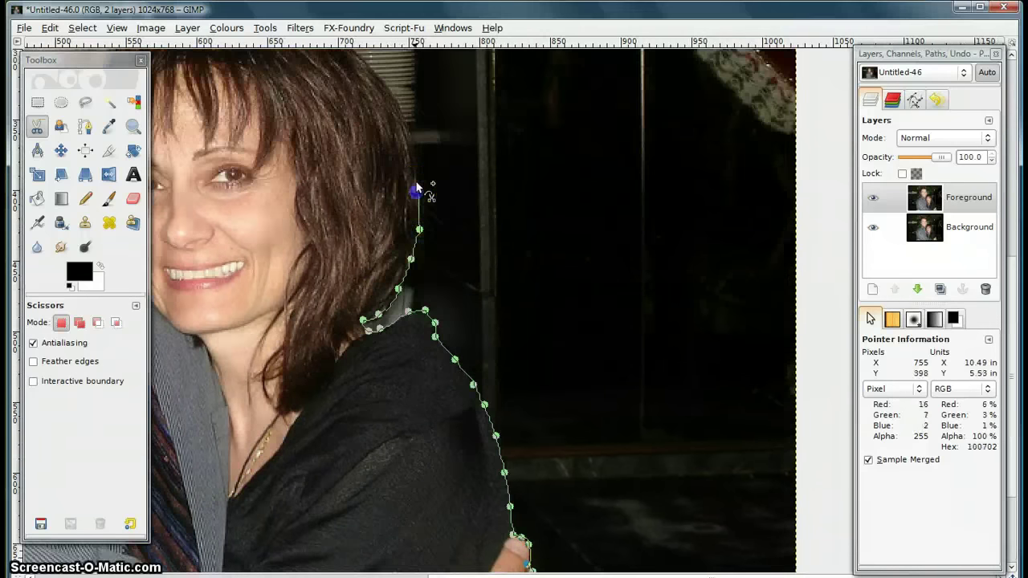
{"action": "left_click", "coordinate": [410, 156]}
{"action": "scroll", "coordinate": [410, 120], "scroll_direction": "up", "scroll_amount": 4}
{"action": "scroll", "coordinate": [409, 120], "scroll_direction": "left", "scroll_amount": 3}
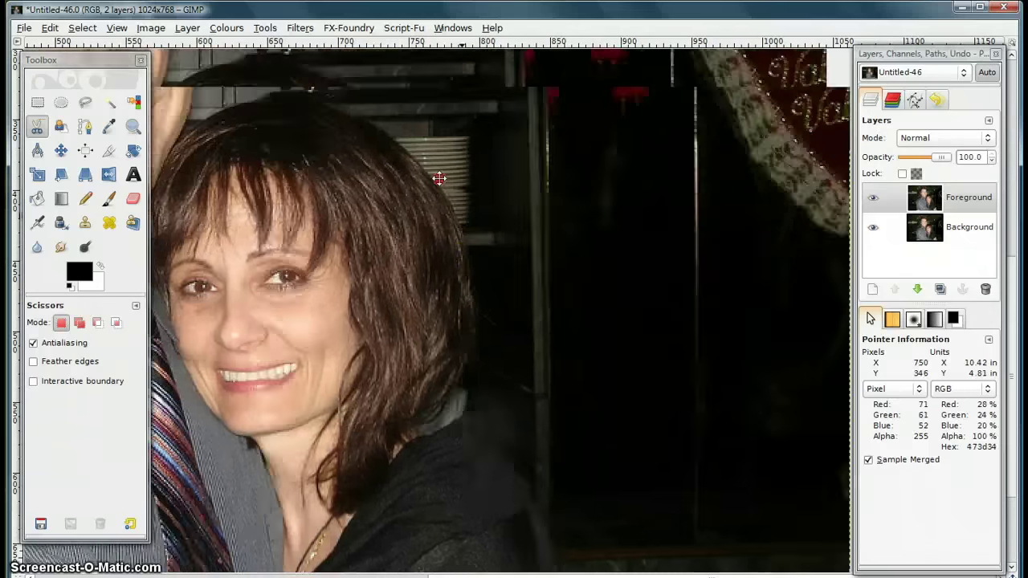
Trace over the top of her hair and along her hairline to the man's face
{"action": "left_click", "coordinate": [500, 267]}
{"action": "left_click", "coordinate": [464, 232]}
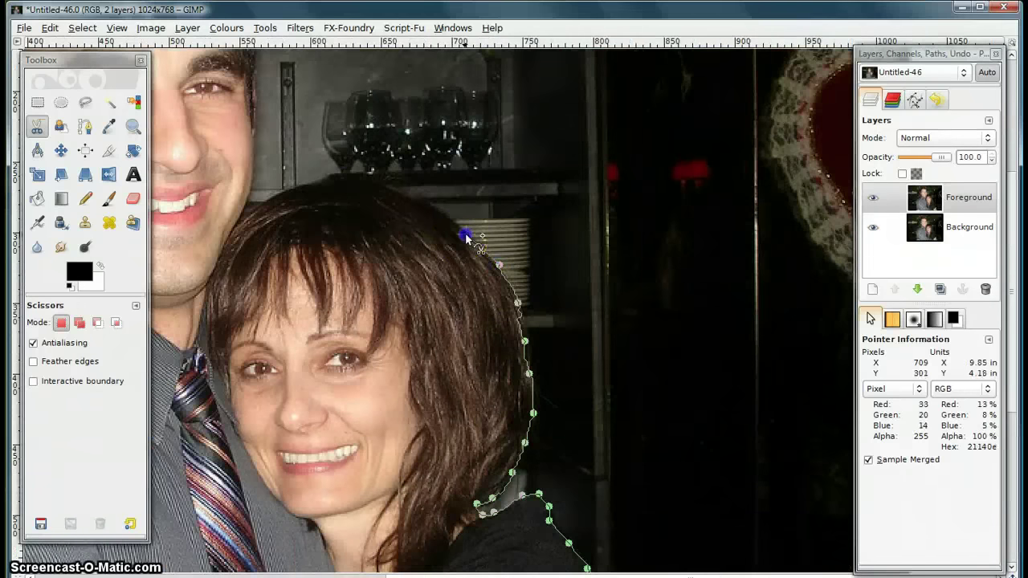
{"action": "left_click", "coordinate": [385, 187]}
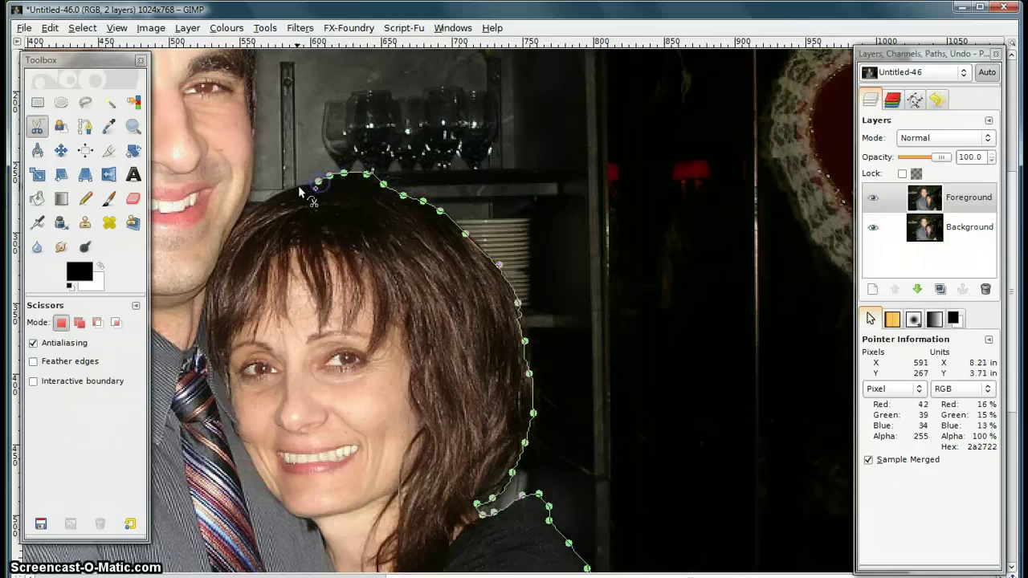
{"action": "left_click", "coordinate": [275, 193]}
{"action": "left_click", "coordinate": [253, 206]}
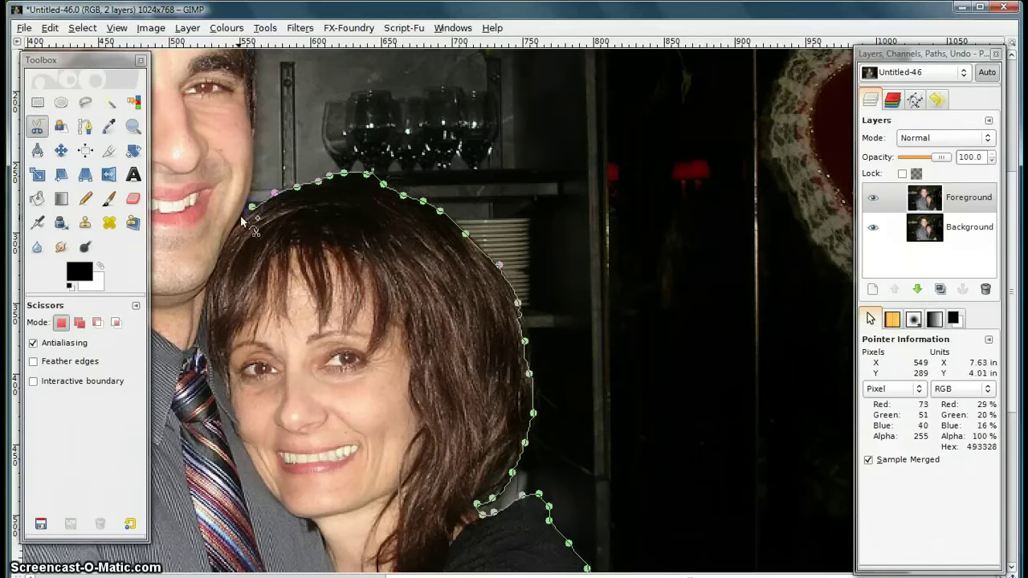
{"action": "left_click", "coordinate": [252, 184]}
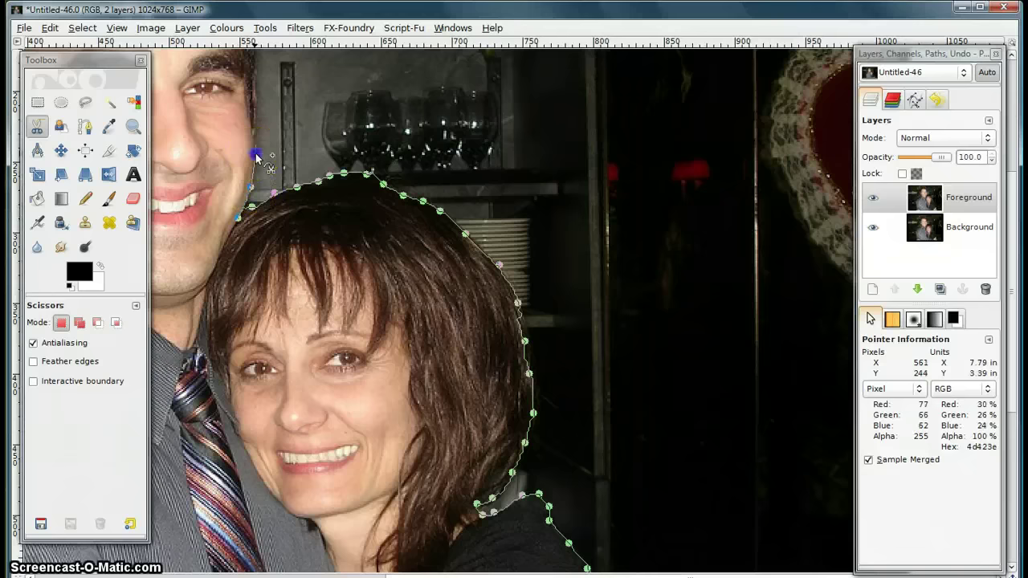
{"action": "scroll", "coordinate": [335, 236], "scroll_direction": "up", "scroll_amount": 5}
{"action": "scroll", "coordinate": [335, 236], "scroll_direction": "left", "scroll_amount": 3}
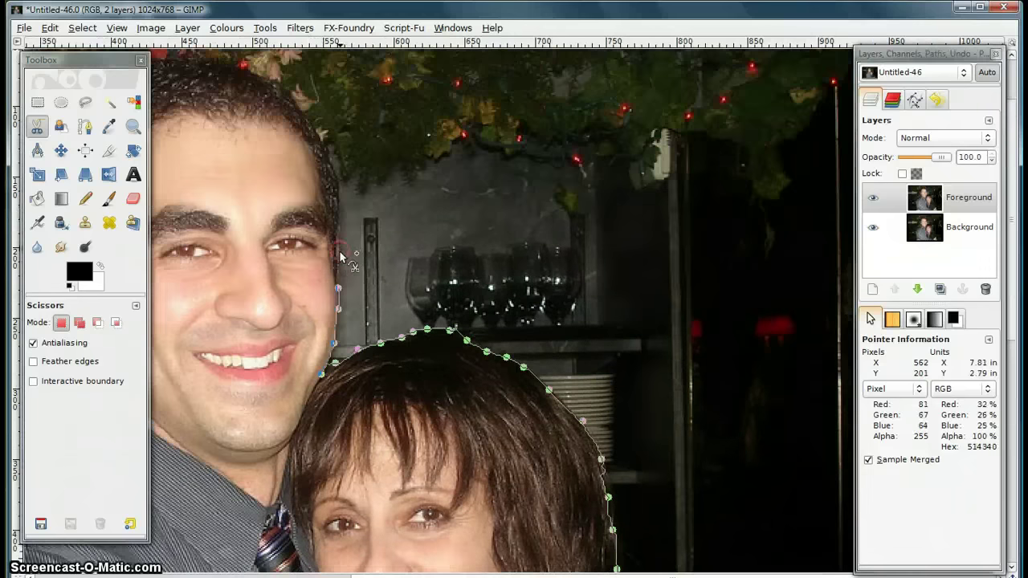
Trace the outline up the man's head and across the top of his hair
{"action": "mouse_move", "coordinate": [338, 257]}
{"action": "left_mouse_down"}
{"action": "mouse_move", "coordinate": [338, 214]}
{"action": "mouse_move", "coordinate": [304, 121]}
{"action": "left_mouse_up"}
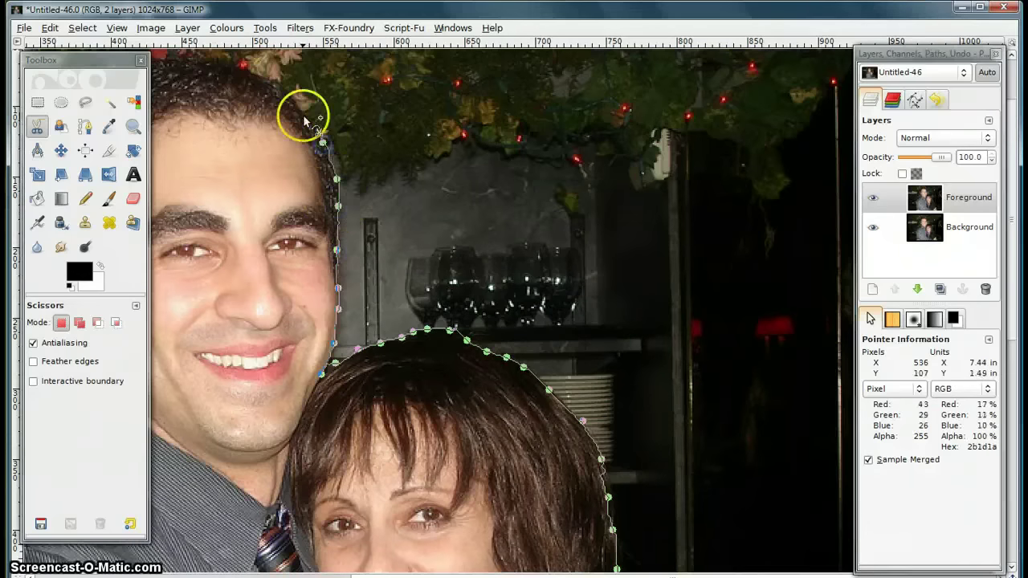
{"action": "scroll", "coordinate": [364, 122], "scroll_direction": "up", "scroll_amount": 5}
{"action": "scroll", "coordinate": [364, 122], "scroll_direction": "left", "scroll_amount": 7}
{"action": "left_click", "coordinate": [489, 248]}
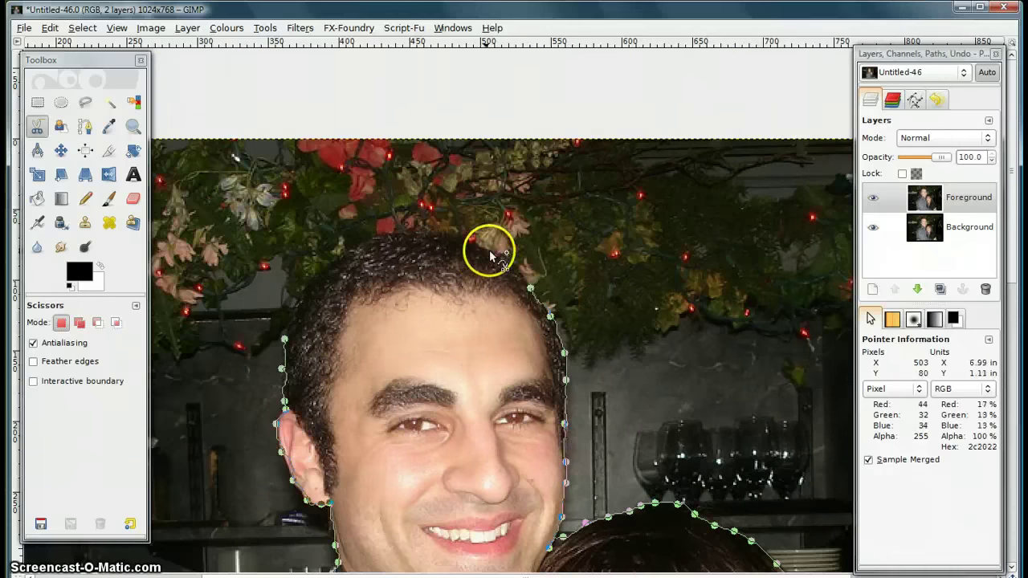
{"action": "left_click", "coordinate": [449, 232]}
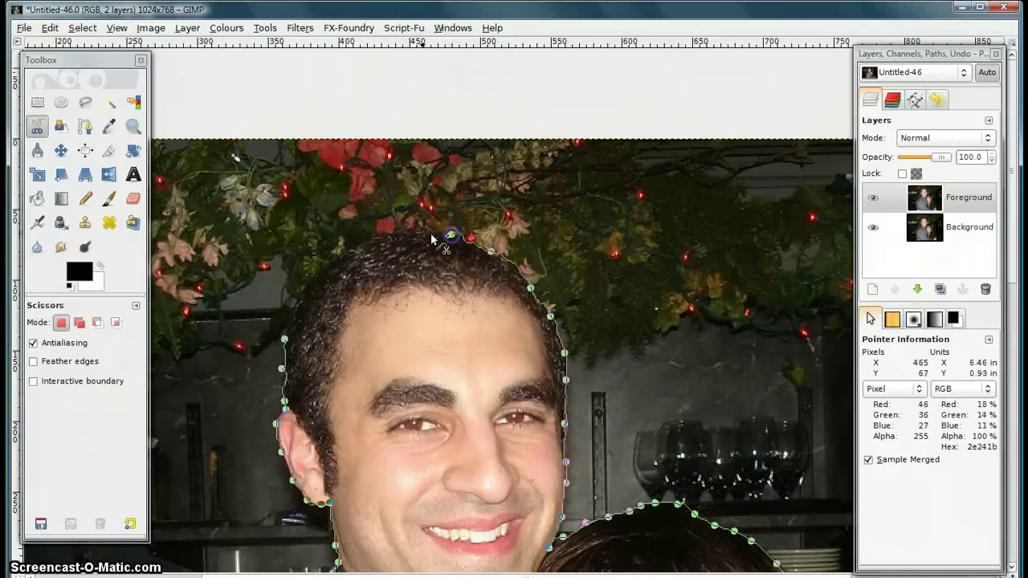
{"action": "left_click", "coordinate": [407, 233]}
{"action": "left_click", "coordinate": [373, 240]}
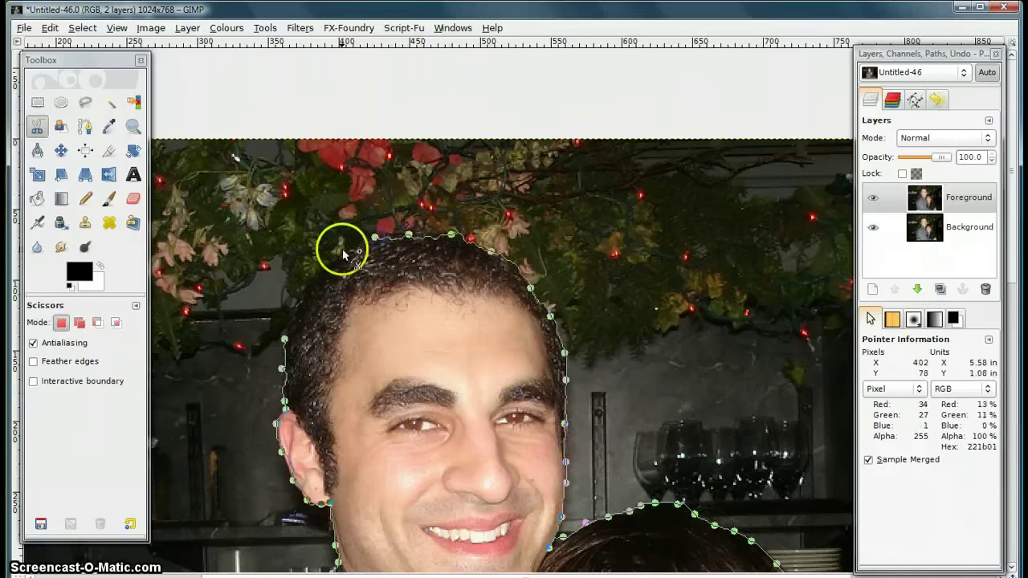
Carry the outline down the left side of the man's hair, closing it
{"action": "left_click", "coordinate": [321, 270]}
{"action": "left_click", "coordinate": [299, 292]}
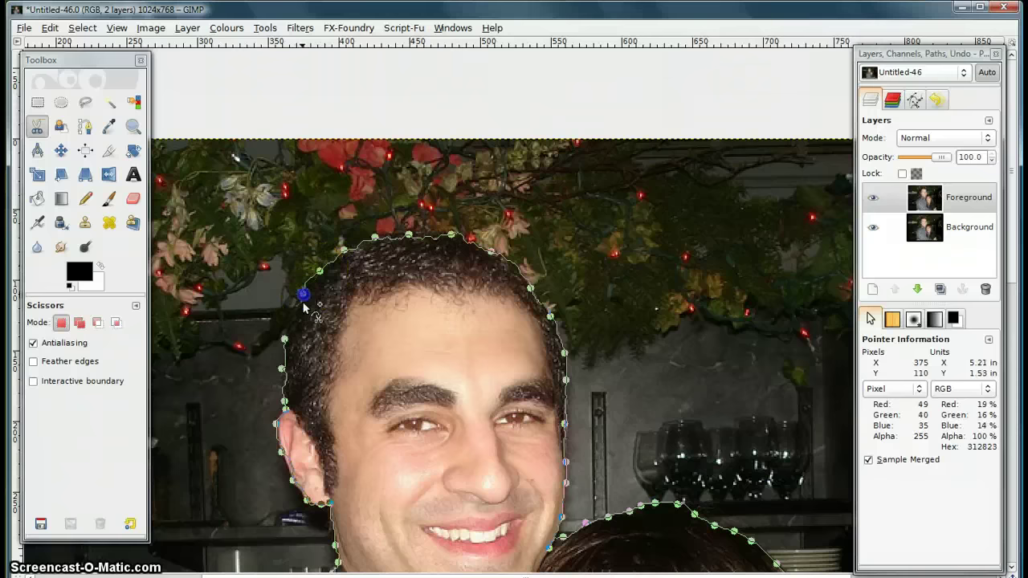
{"action": "left_click", "coordinate": [294, 323]}
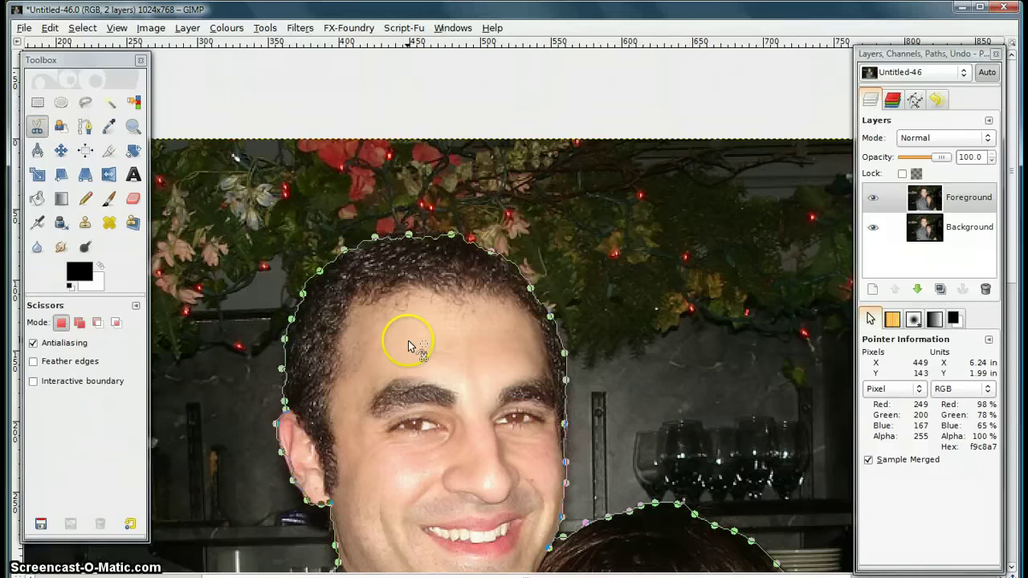
{"action": "scroll", "coordinate": [470, 348], "scroll_direction": "down", "scroll_amount": 1}
{"action": "scroll", "coordinate": [470, 367], "scroll_direction": "down", "scroll_amount": 1}
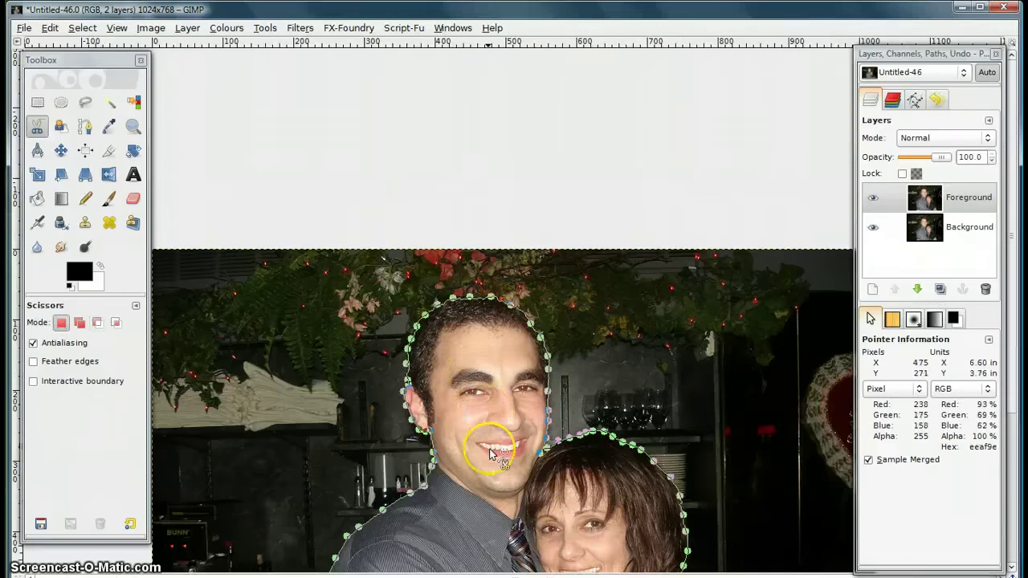
{"action": "scroll", "coordinate": [485, 401], "scroll_direction": "down", "scroll_amount": 3}
{"action": "scroll", "coordinate": [477, 345], "scroll_direction": "down", "scroll_amount": 2}
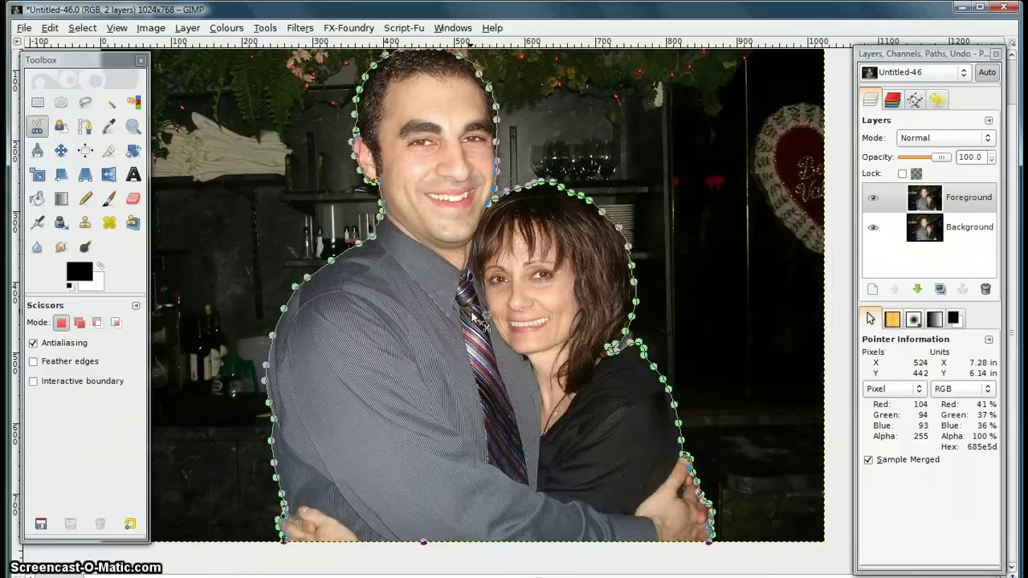
Convert the closed outline to a selection and add a Selection-initialised mask to Foreground
{"action": "left_click", "coordinate": [472, 315]}
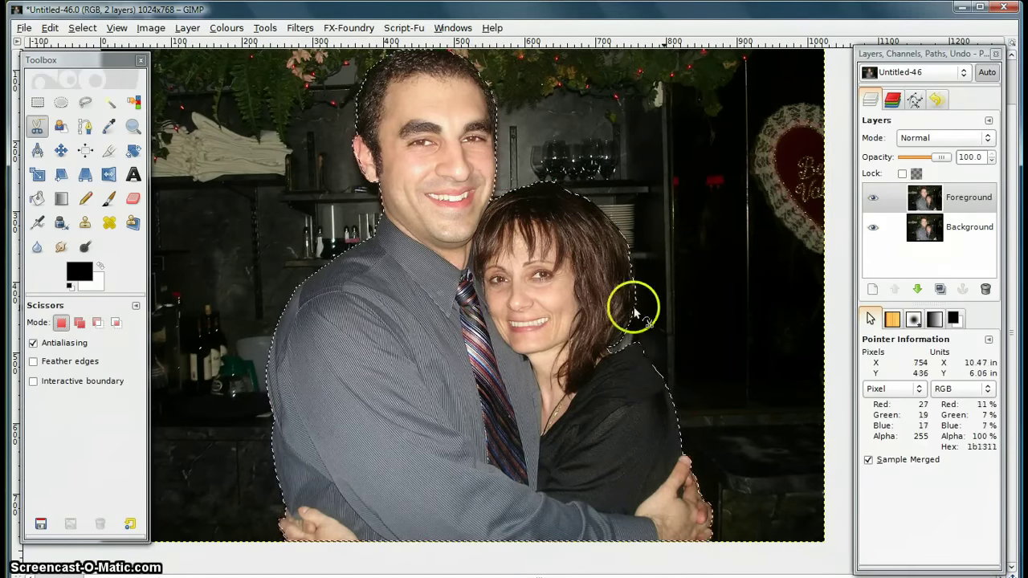
{"action": "left_click", "coordinate": [967, 199]}
{"action": "right_click", "coordinate": [968, 199]}
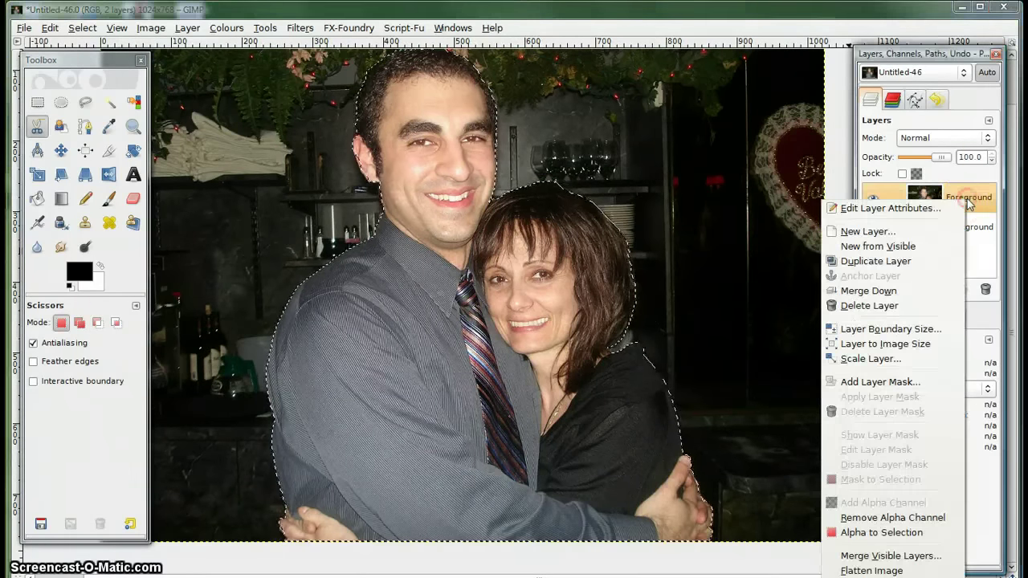
{"action": "left_click", "coordinate": [902, 386]}
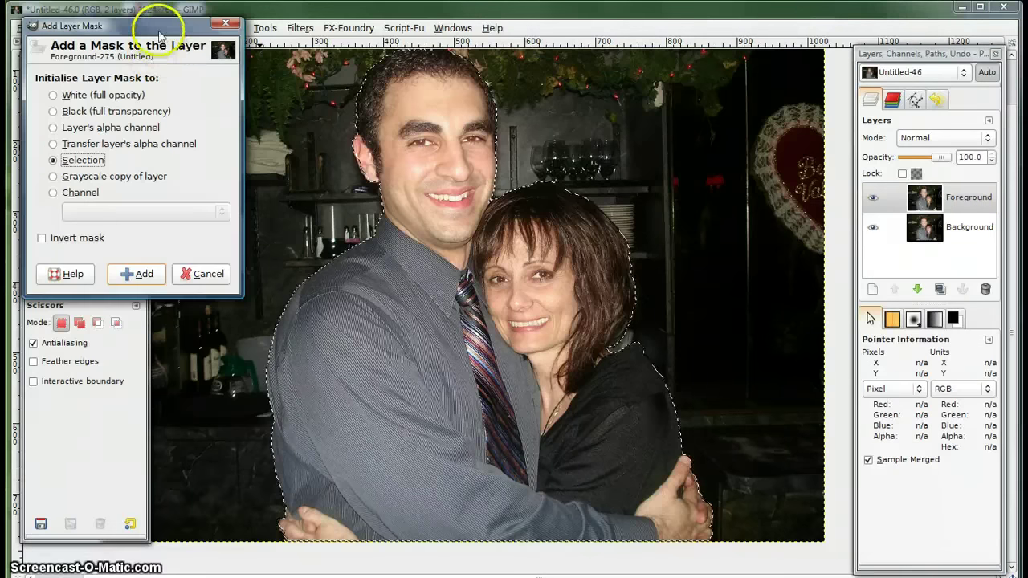
{"action": "left_click_drag", "start_coordinate": [156, 29], "coordinate": [362, 119]}
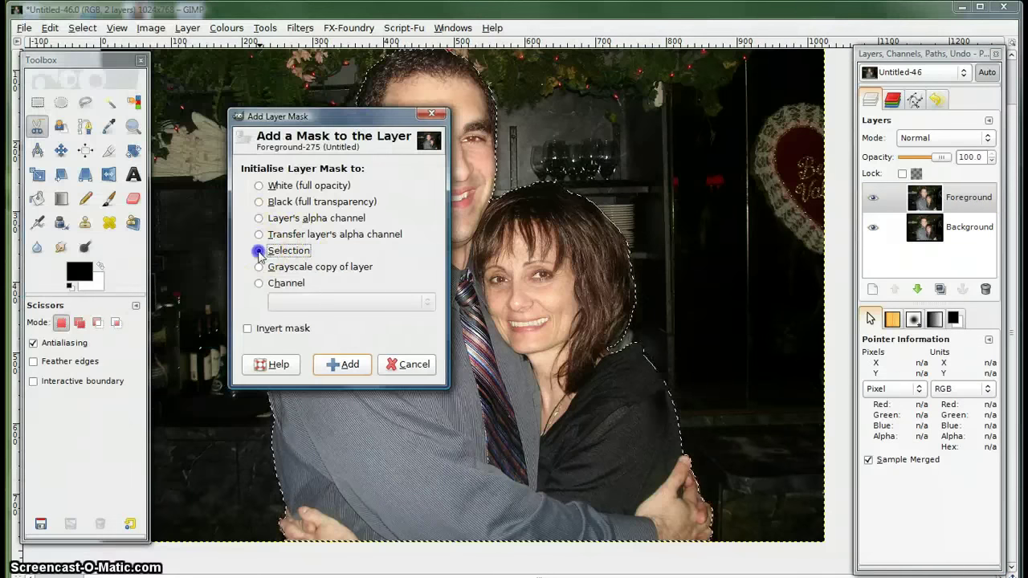
{"action": "left_click", "coordinate": [345, 366]}
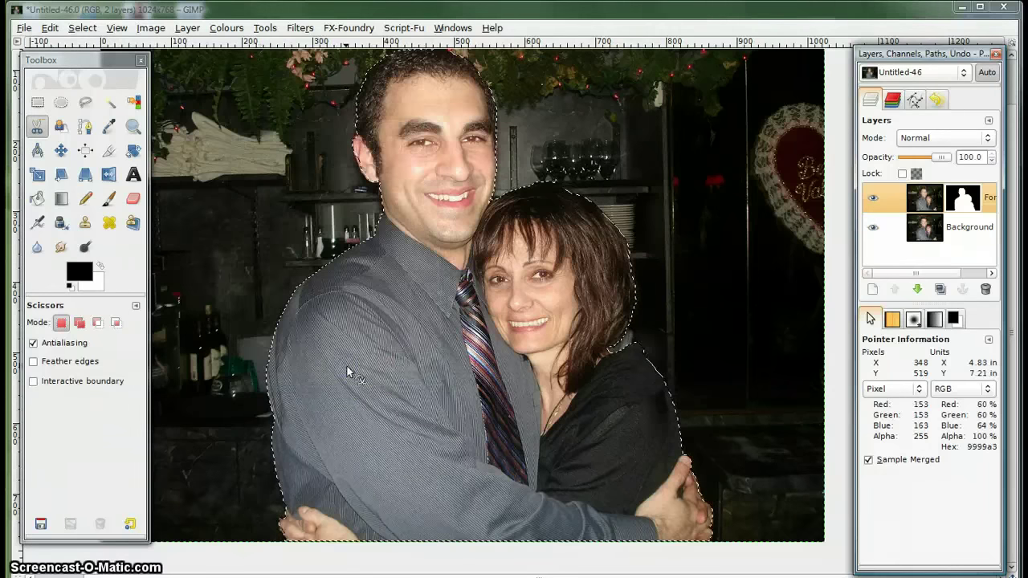
Clear the selection, make Background the active layer, and open the Filters menu
{"action": "left_click", "coordinate": [73, 28]}
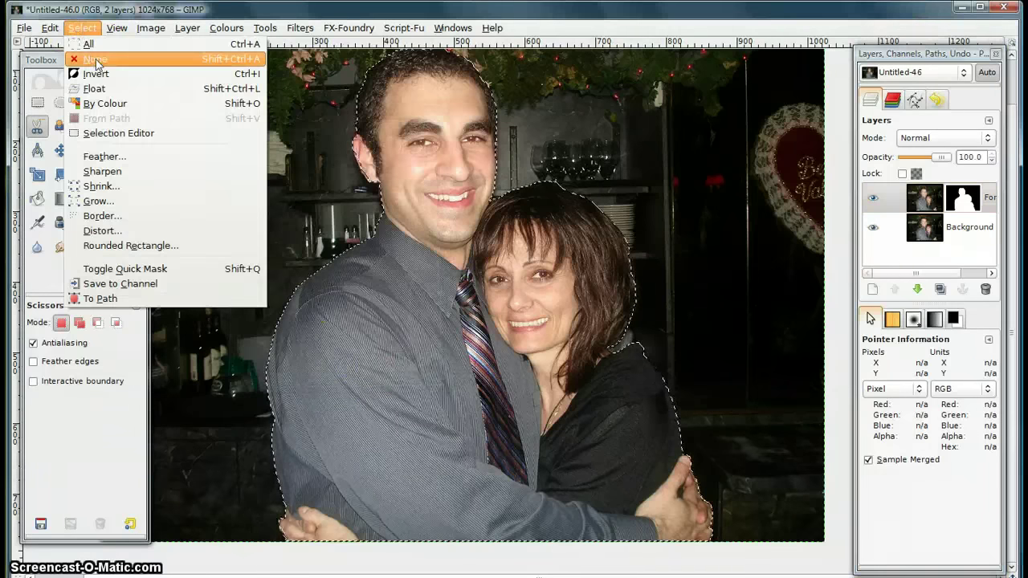
{"action": "left_click", "coordinate": [96, 61]}
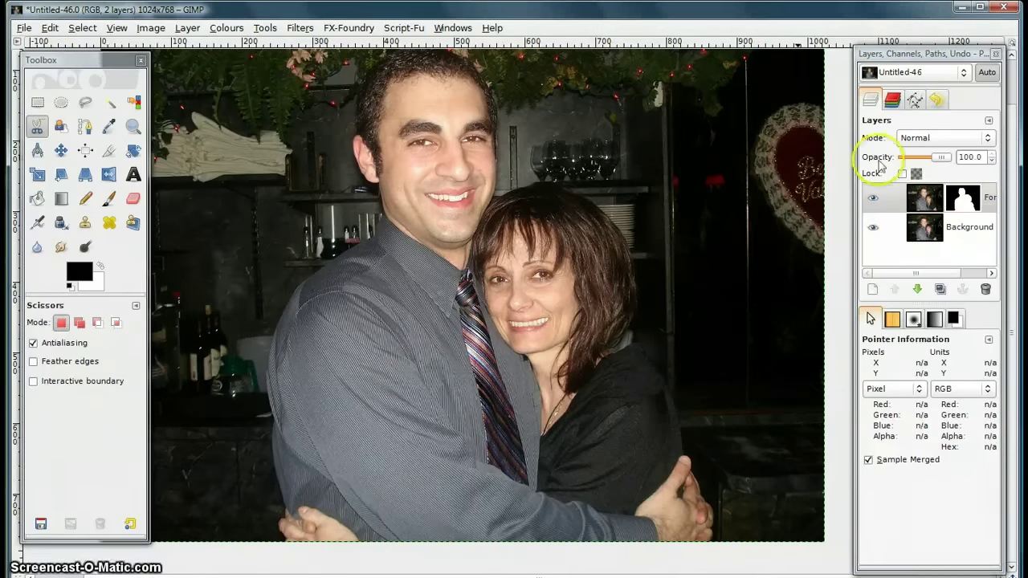
{"action": "left_click", "coordinate": [956, 228]}
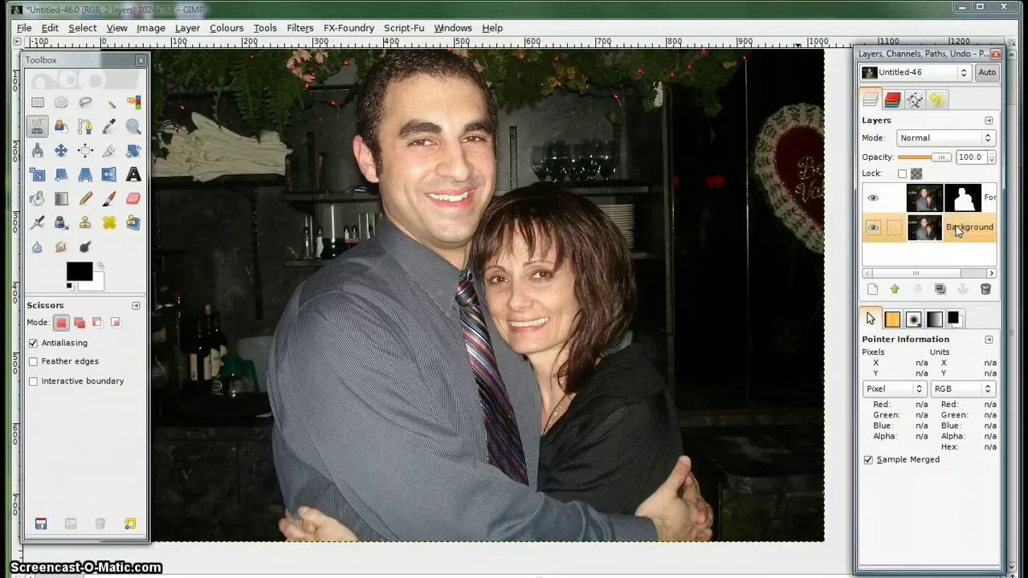
{"action": "left_click", "coordinate": [299, 29]}
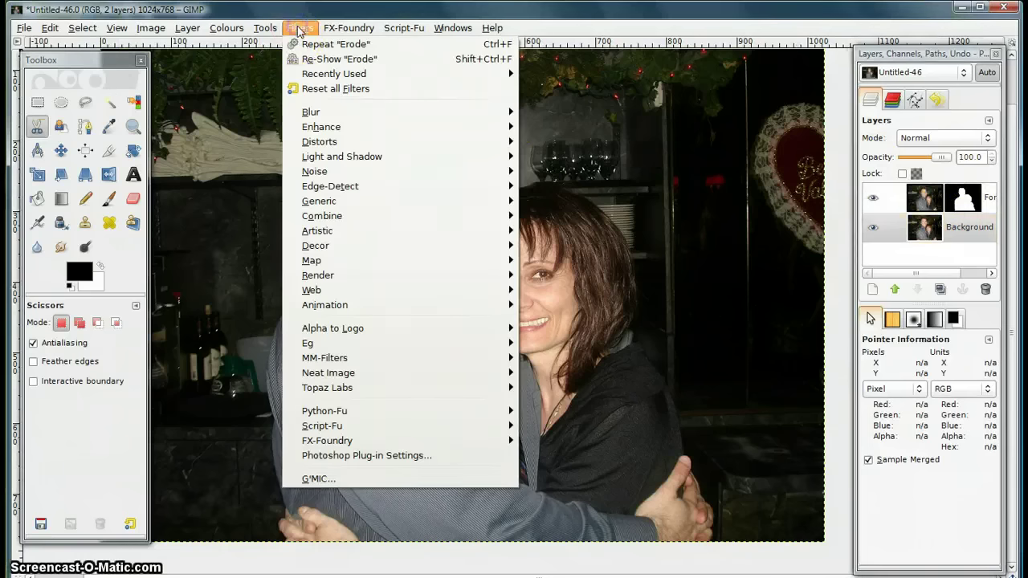
{"action": "mouse_move", "coordinate": [311, 112]}
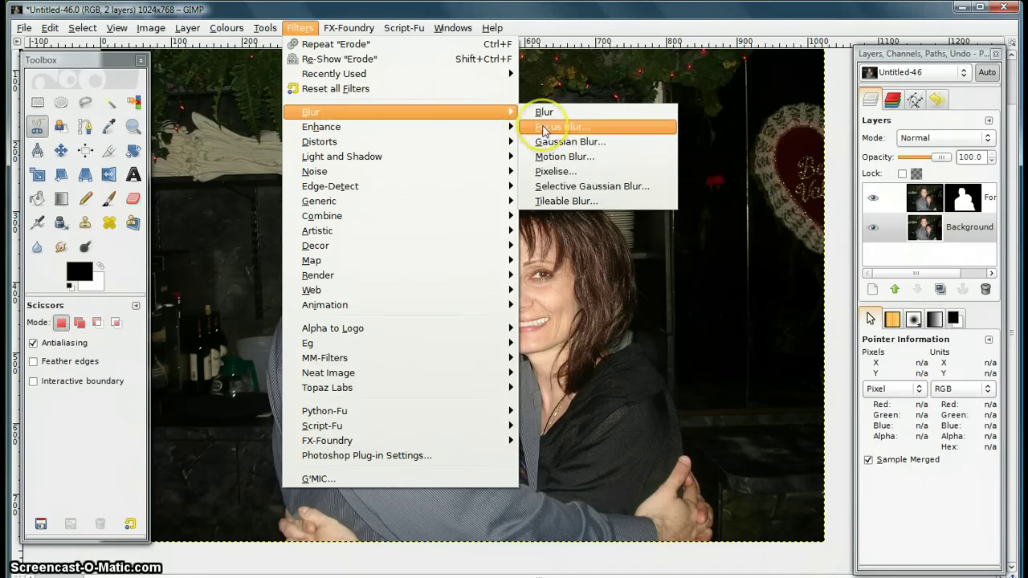
Apply Focus Blur to the Background layer with radius 20 and peak radius 3
{"action": "left_click", "coordinate": [545, 129]}
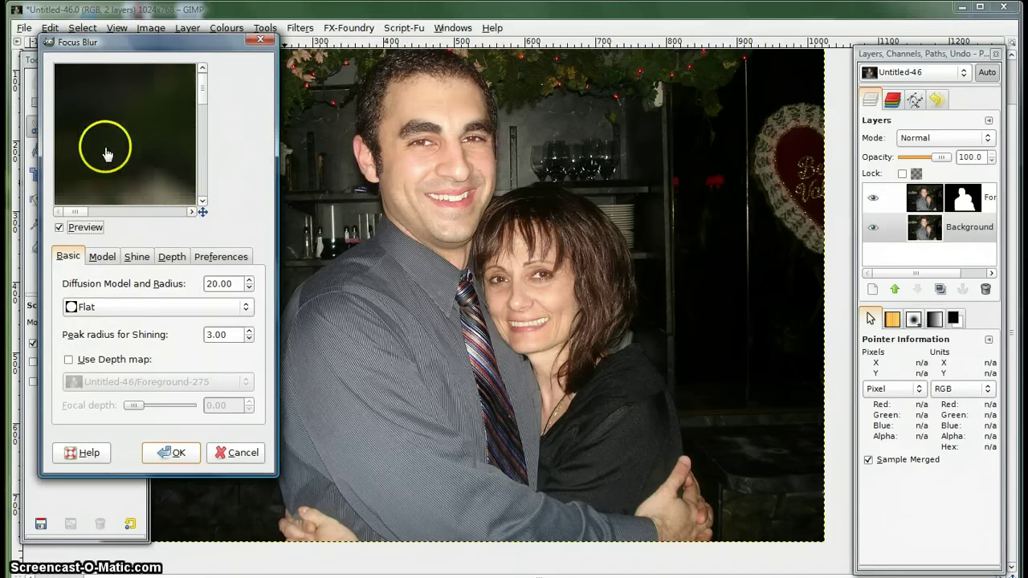
{"action": "left_click_drag", "start_coordinate": [228, 285], "coordinate": [200, 284]}
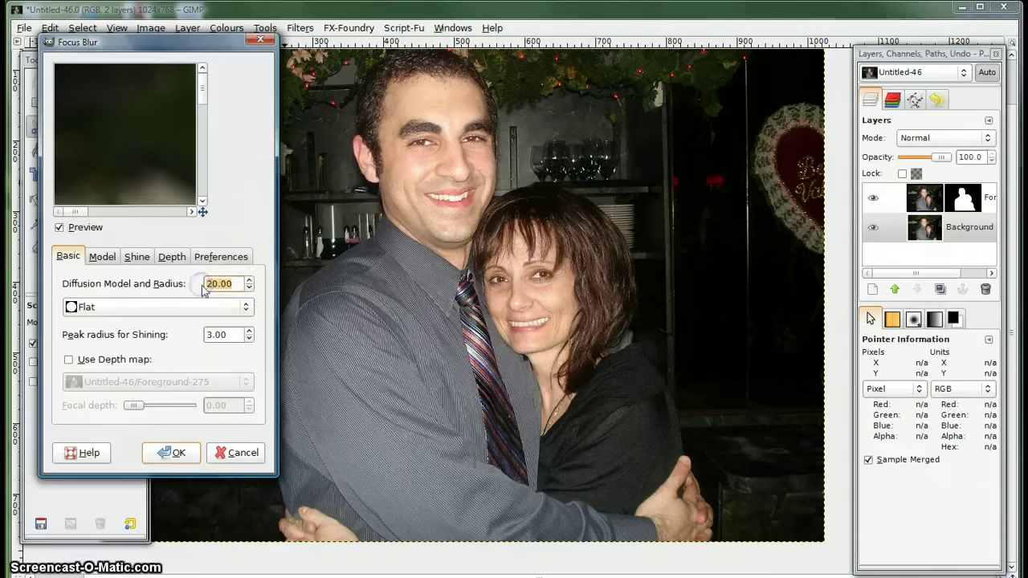
{"action": "type", "text": "20"}
{"action": "left_click_drag", "start_coordinate": [240, 335], "coordinate": [186, 337]}
{"action": "type", "text": "3"}
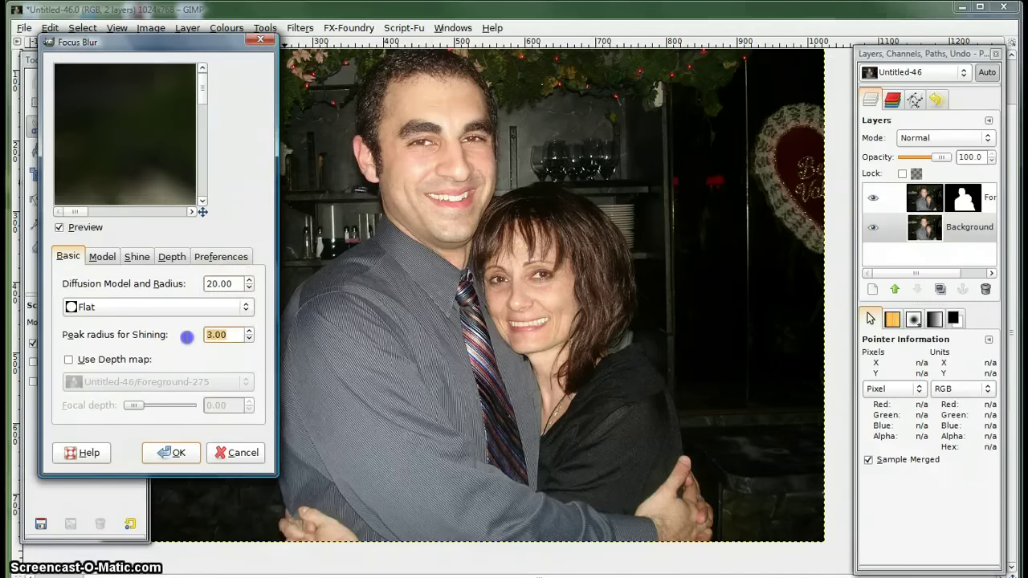
{"action": "left_click", "coordinate": [180, 452]}
{"action": "left_click_drag", "start_coordinate": [357, 481], "coordinate": [440, 479]}
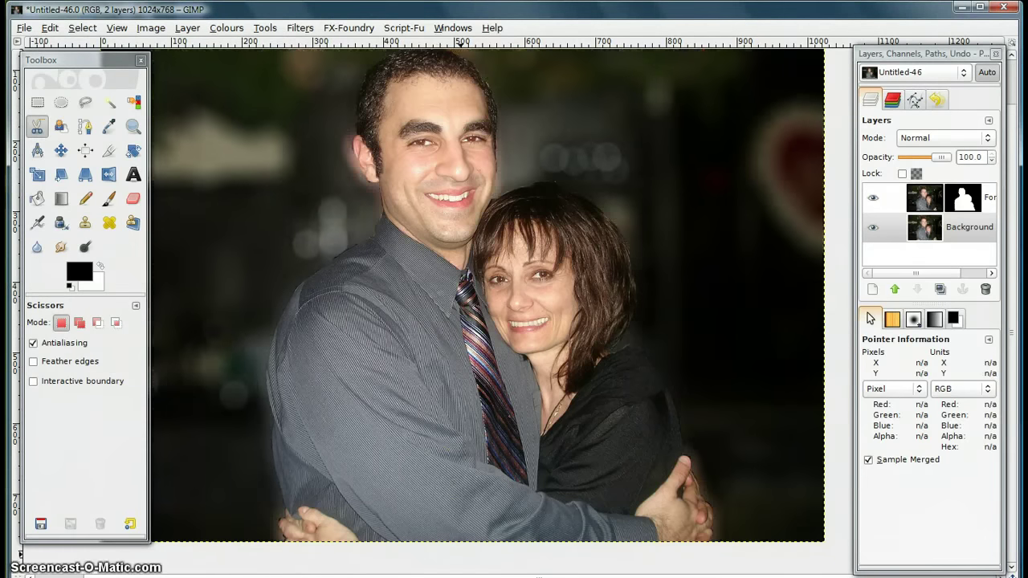
{"action": "left_click_drag", "start_coordinate": [360, 377], "coordinate": [446, 260]}
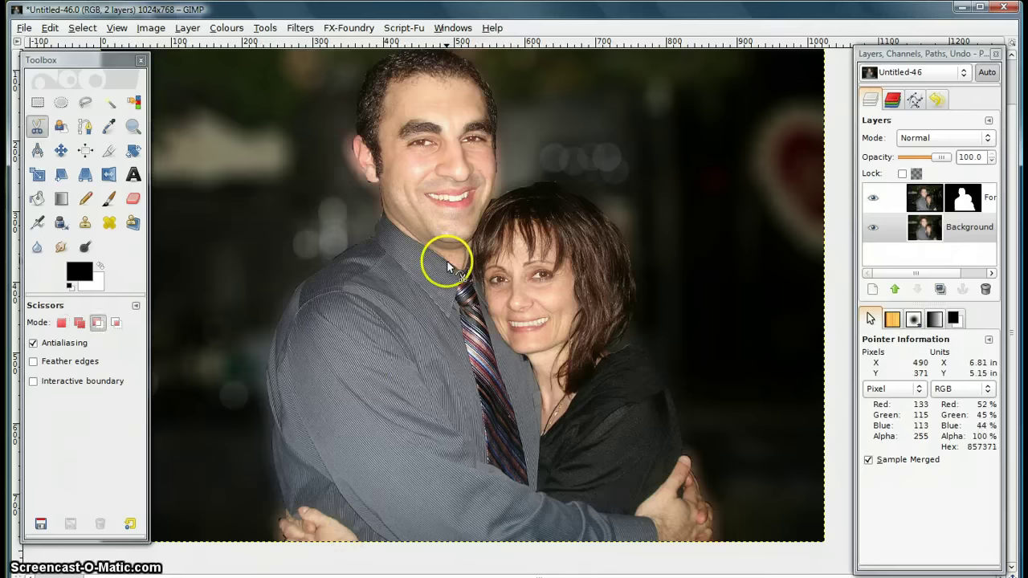
Fit the photo, zoom in on the man's ear, and select the Background layer
{"action": "key", "text": "minus"}
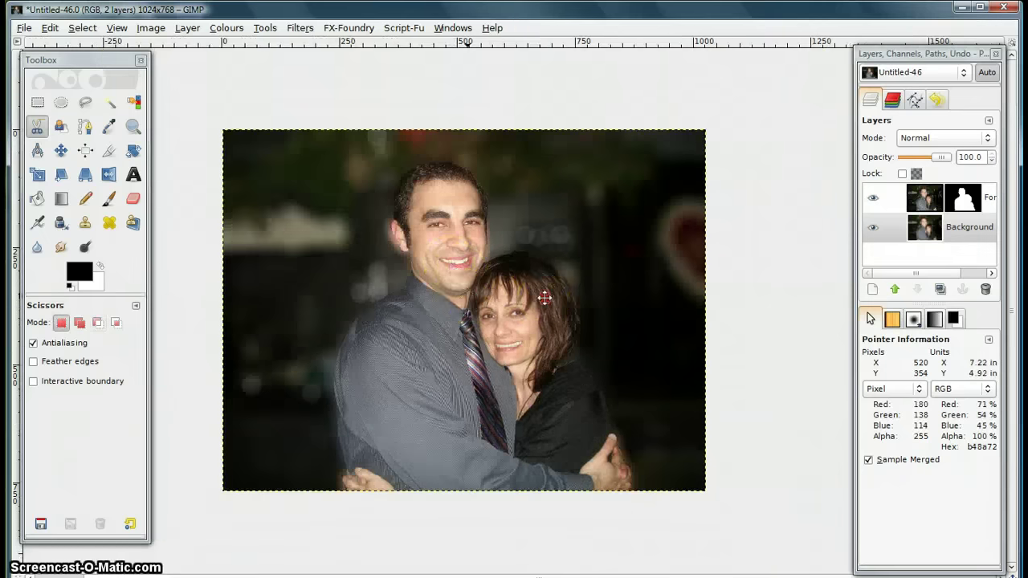
{"action": "left_click_drag", "start_coordinate": [470, 303], "coordinate": [522, 300]}
{"action": "scroll", "coordinate": [523, 262], "scroll_direction": "up", "scroll_amount": 1}
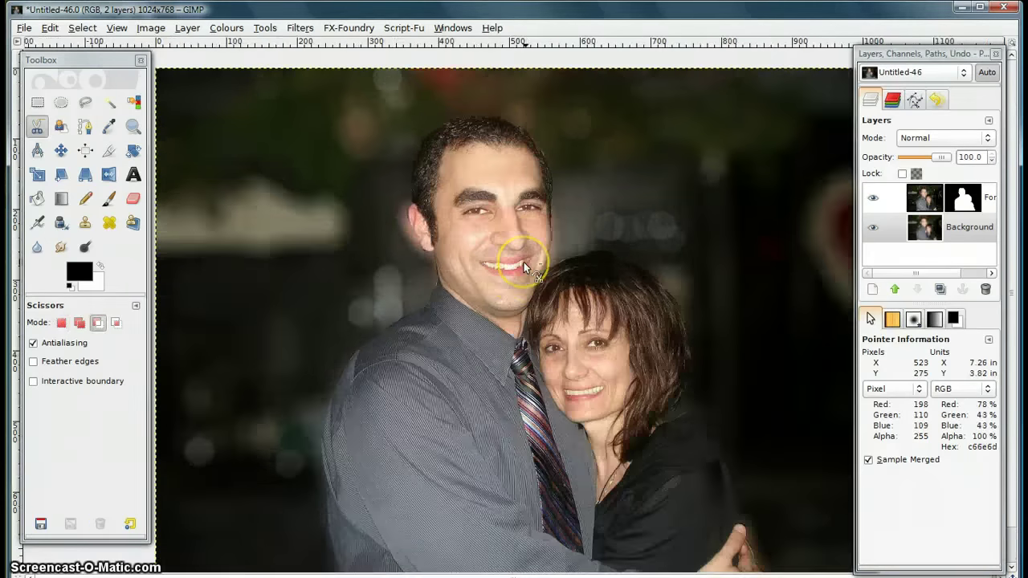
{"action": "scroll", "coordinate": [523, 262], "scroll_direction": "up", "scroll_amount": 1}
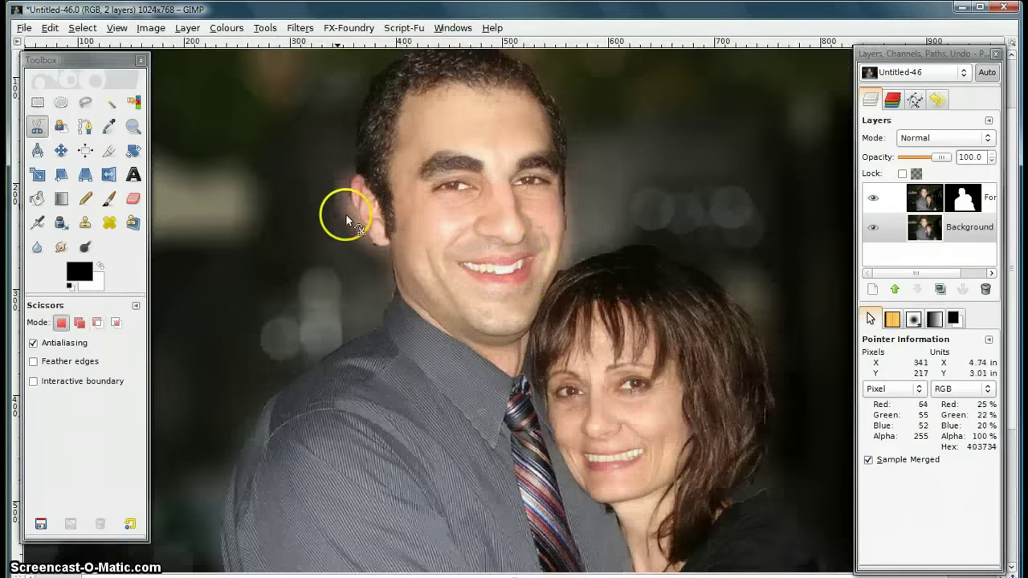
{"action": "left_click", "coordinate": [932, 228]}
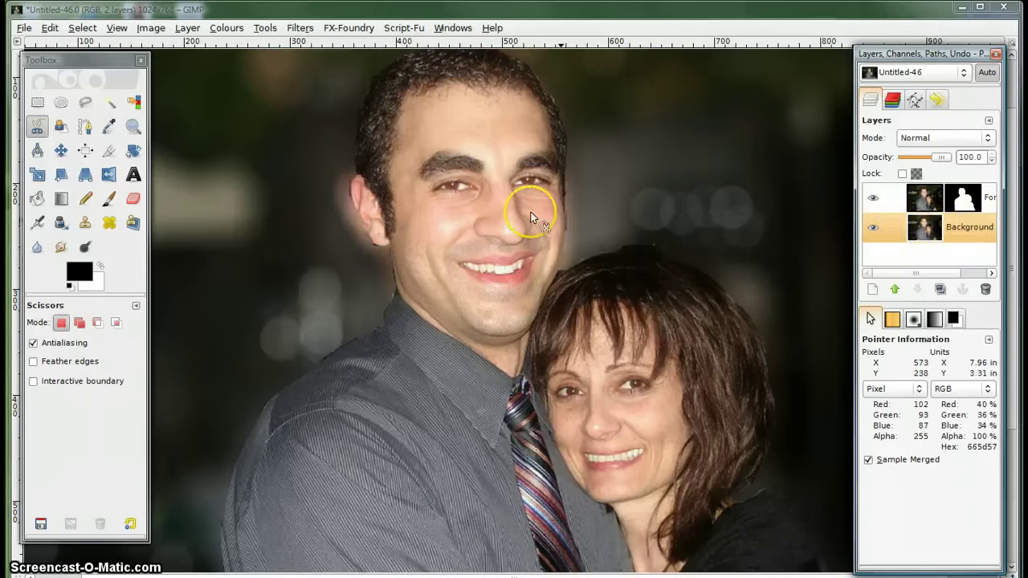
With the Clone tool at scale 1.50, clone dark background over the halo beside the ear
{"action": "left_click", "coordinate": [86, 225]}
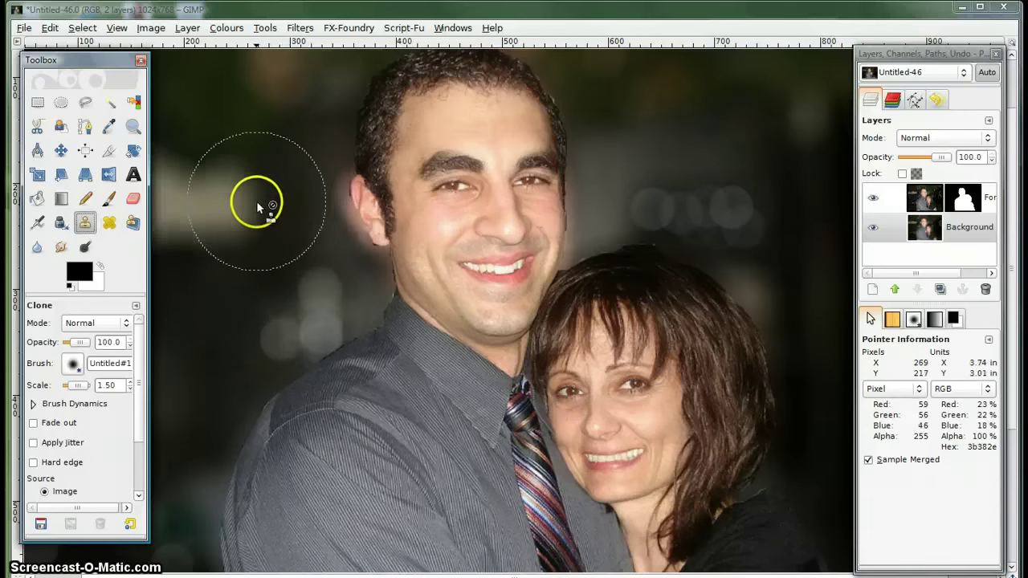
{"action": "key", "text": "bracketright"}
{"action": "key", "text": "bracketright"}
{"action": "key", "text": "bracketright"}
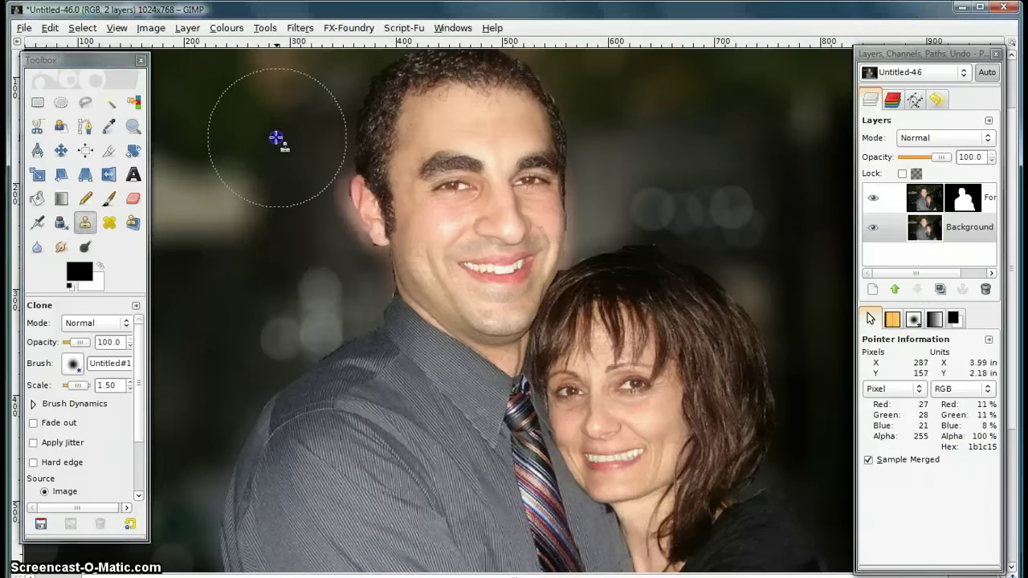
{"action": "left_click", "coordinate": [274, 137], "text": "ctrl"}
{"action": "left_click_drag", "start_coordinate": [350, 201], "coordinate": [364, 244]}
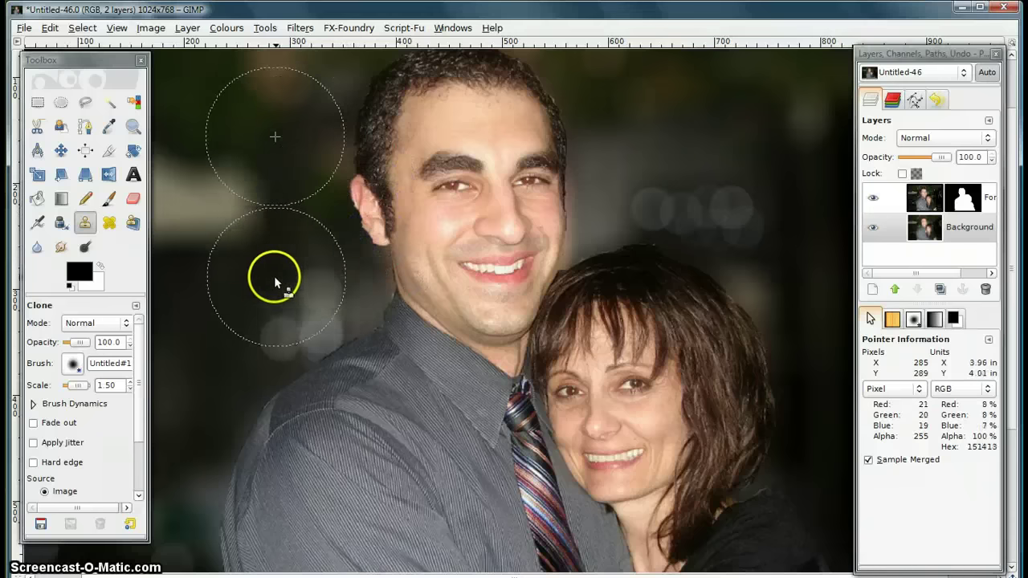
{"action": "left_click", "coordinate": [251, 277], "text": "ctrl"}
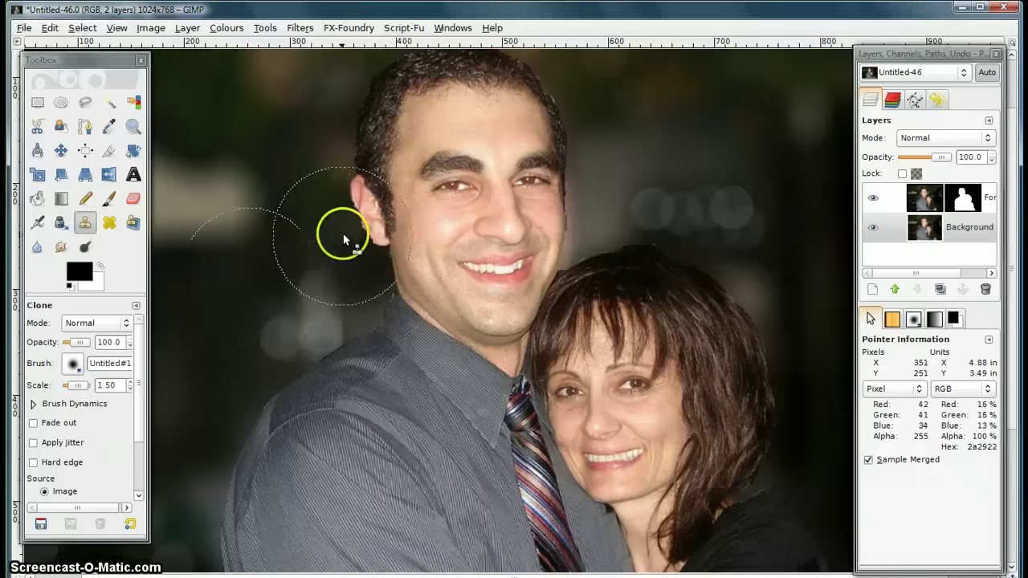
{"action": "left_click", "coordinate": [344, 232]}
Clone dark background over the halo along the man's shoulder and jacket edge
{"action": "scroll", "coordinate": [342, 353], "scroll_direction": "down", "scroll_amount": 3}
{"action": "scroll", "coordinate": [342, 354], "scroll_direction": "left", "scroll_amount": 2}
{"action": "left_click", "coordinate": [257, 258], "text": "ctrl"}
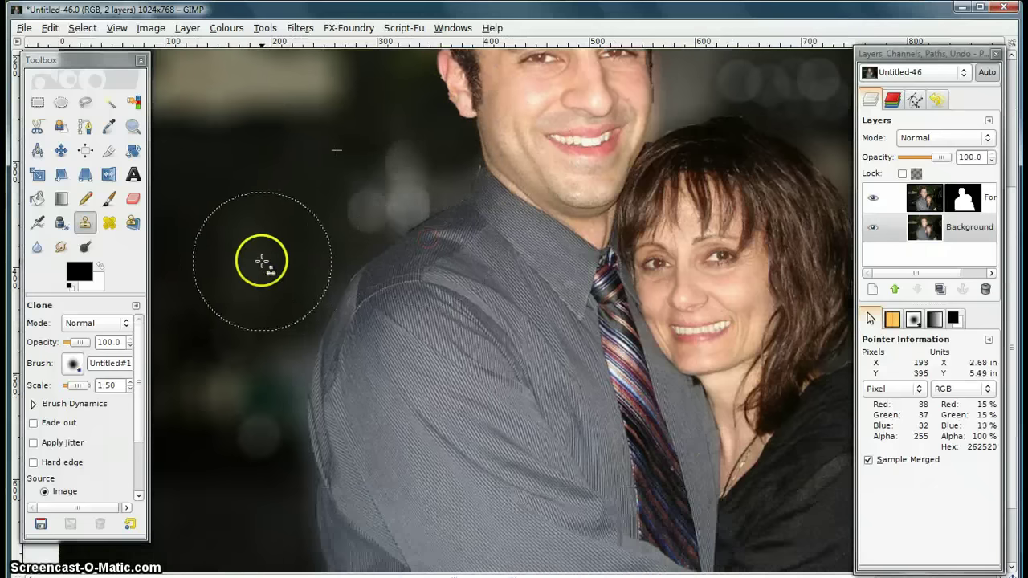
{"action": "left_click", "coordinate": [363, 265]}
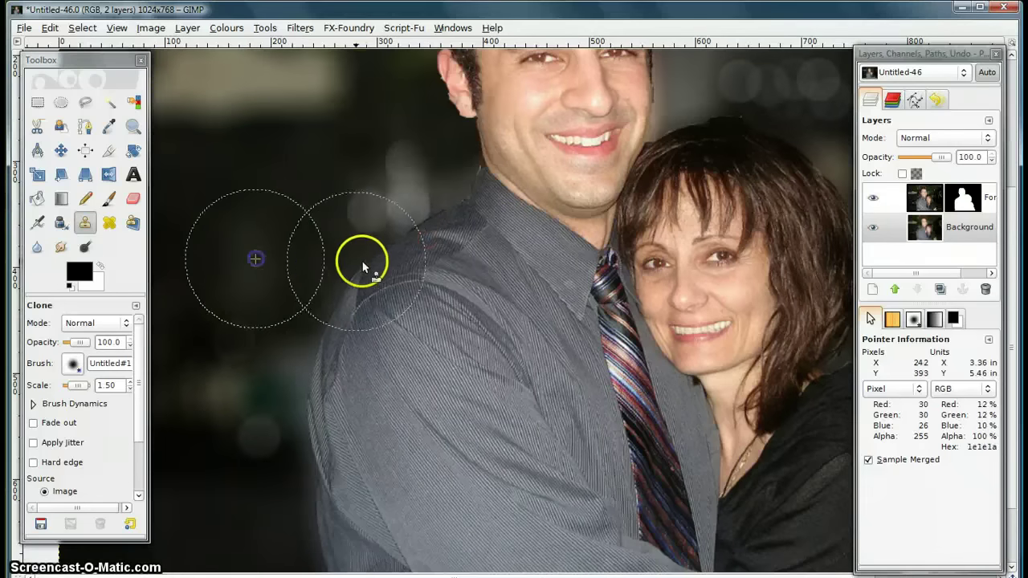
{"action": "left_click", "coordinate": [338, 308]}
{"action": "left_click", "coordinate": [208, 394], "text": "ctrl"}
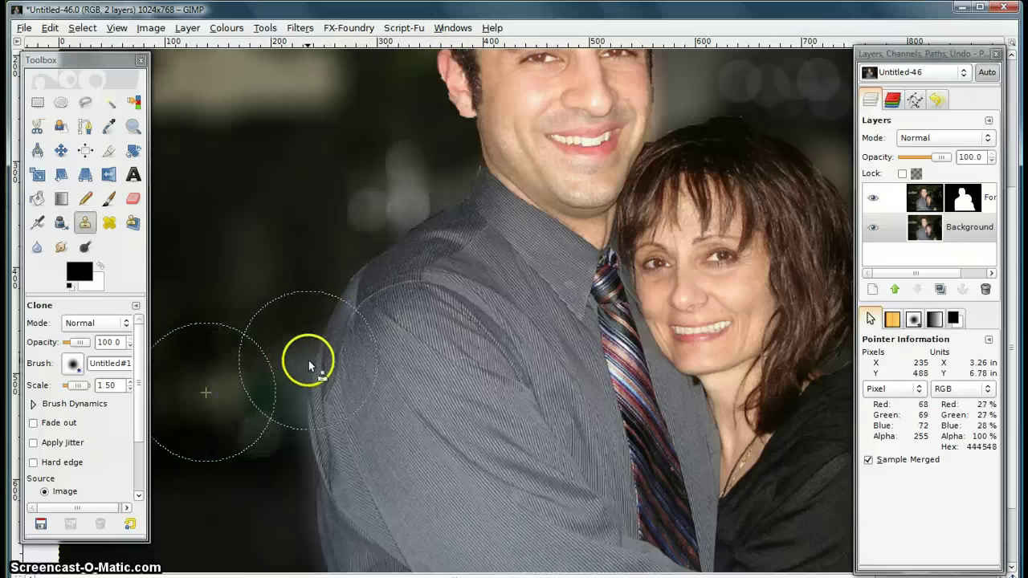
{"action": "left_click", "coordinate": [312, 401]}
{"action": "left_click_drag", "start_coordinate": [312, 401], "coordinate": [314, 422]}
{"action": "left_click_drag", "start_coordinate": [315, 432], "coordinate": [315, 478]}
Clone background over the glow on the lower jacket edge
{"action": "scroll", "coordinate": [316, 482], "scroll_direction": "down", "scroll_amount": 5}
{"action": "scroll", "coordinate": [351, 292], "scroll_direction": "down", "scroll_amount": 3}
{"action": "scroll", "coordinate": [351, 292], "scroll_direction": "left", "scroll_amount": 2}
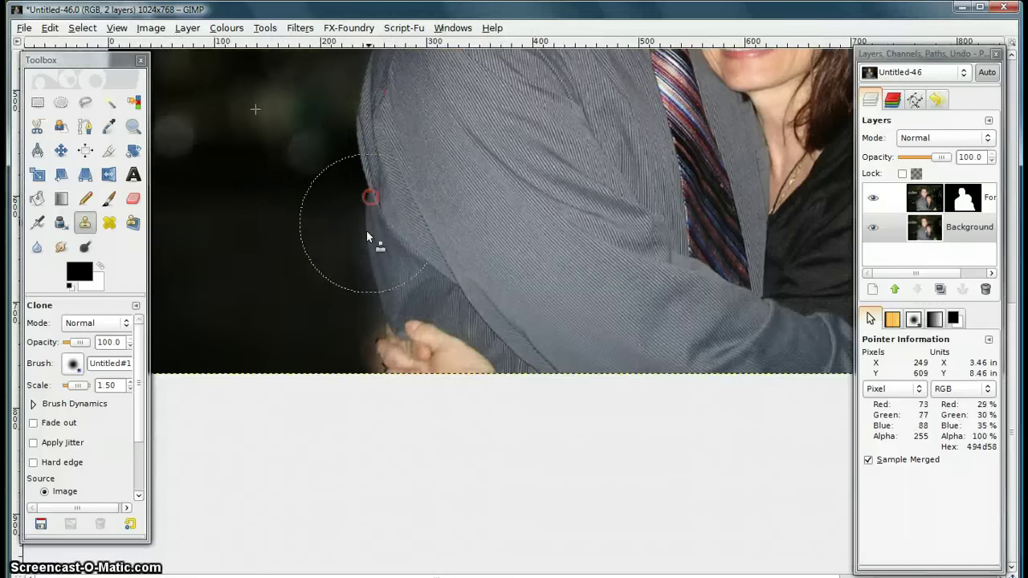
{"action": "left_click", "coordinate": [268, 236], "text": "ctrl"}
{"action": "left_click", "coordinate": [343, 238]}
{"action": "left_click_drag", "start_coordinate": [364, 245], "coordinate": [370, 313]}
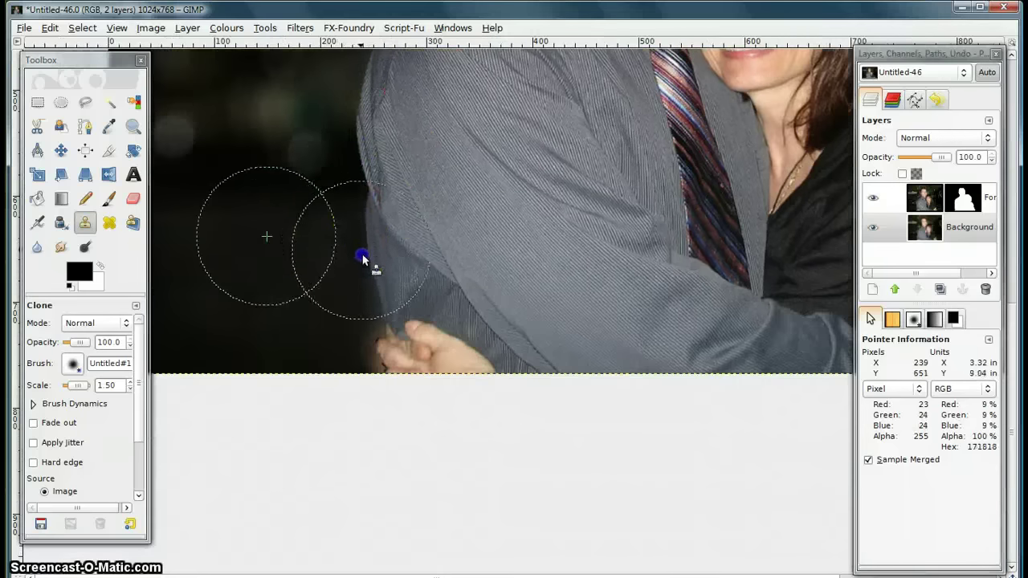
{"action": "left_click", "coordinate": [243, 336], "text": "ctrl"}
Clone dark background from right of the hands over the glow beside them
{"action": "left_click_drag", "start_coordinate": [585, 293], "coordinate": [254, 306]}
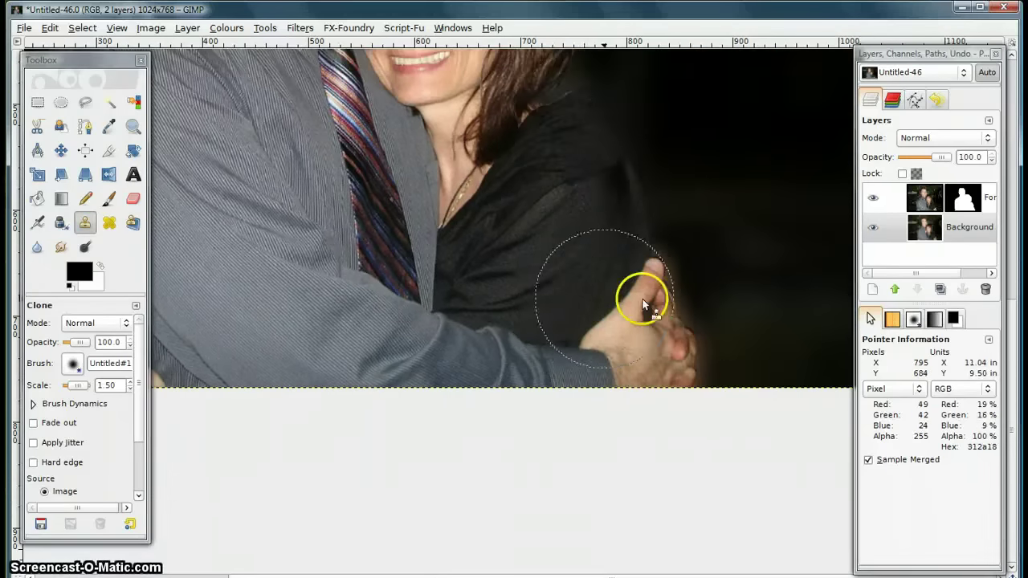
{"action": "left_click_drag", "start_coordinate": [649, 298], "coordinate": [408, 298]}
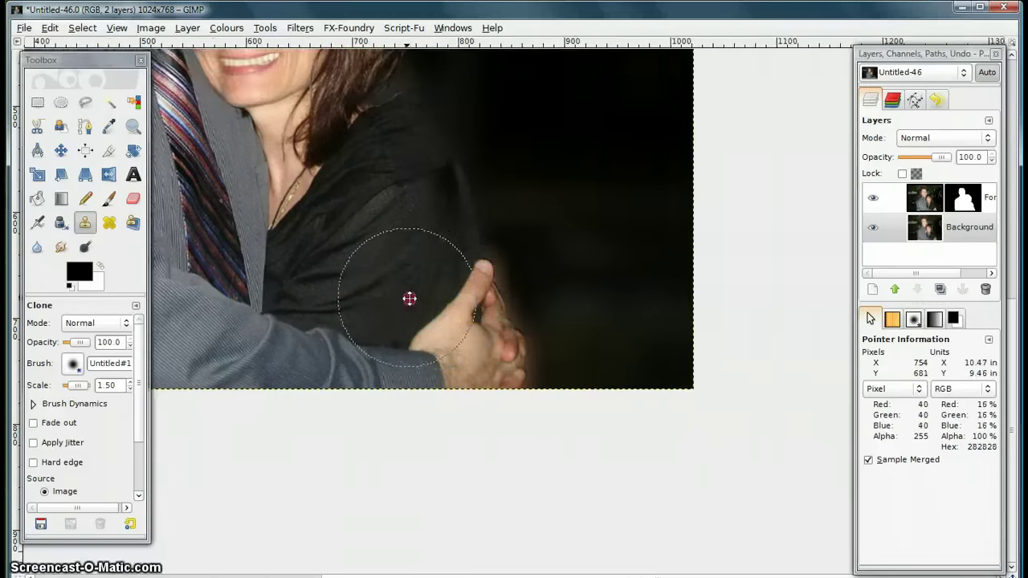
{"action": "left_click", "coordinate": [619, 343], "text": "ctrl"}
{"action": "mouse_move", "coordinate": [534, 360]}
{"action": "left_mouse_down"}
{"action": "mouse_move", "coordinate": [534, 320]}
{"action": "mouse_move", "coordinate": [500, 249]}
{"action": "left_mouse_up"}
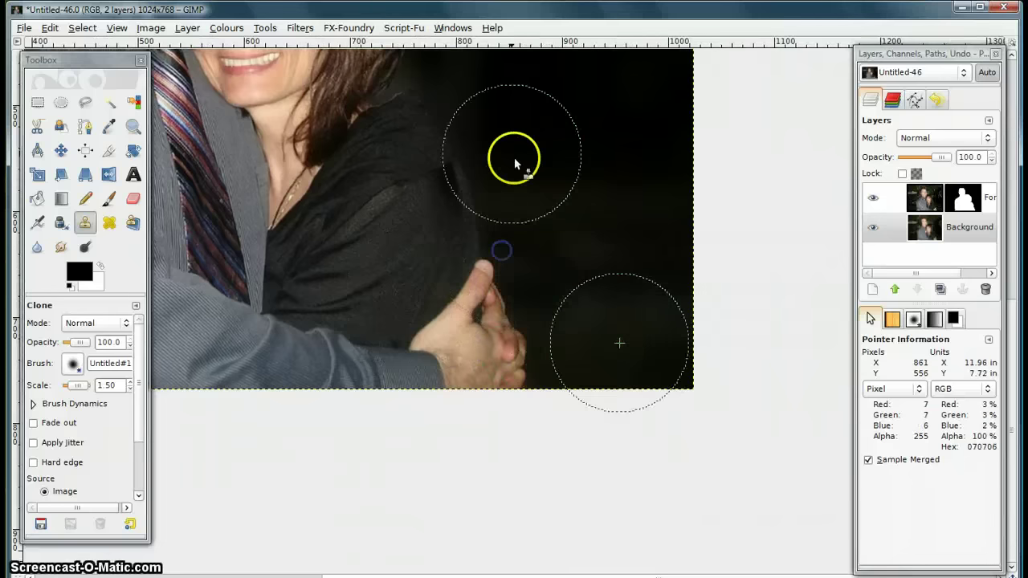
{"action": "mouse_move", "coordinate": [517, 161]}
{"action": "left_mouse_down"}
{"action": "mouse_move", "coordinate": [525, 280]}
{"action": "mouse_move", "coordinate": [566, 371]}
{"action": "mouse_move", "coordinate": [532, 305]}
{"action": "mouse_move", "coordinate": [501, 286]}
{"action": "mouse_move", "coordinate": [429, 326]}
{"action": "left_mouse_up"}
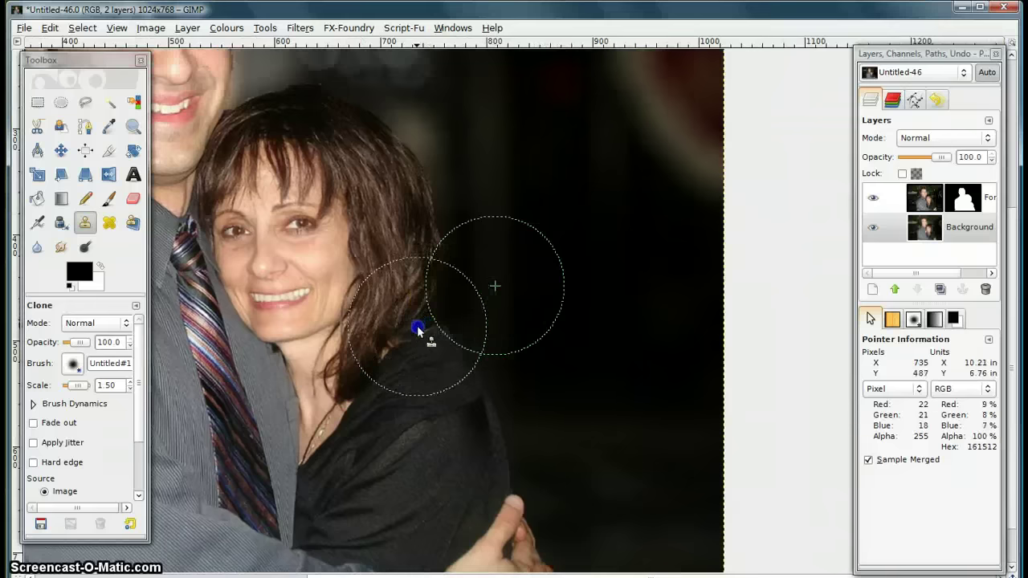
Clone over the halos at the woman's hair edge and right of the man's head
{"action": "left_click", "coordinate": [581, 201]}
{"action": "left_click_drag", "start_coordinate": [553, 184], "coordinate": [576, 358]}
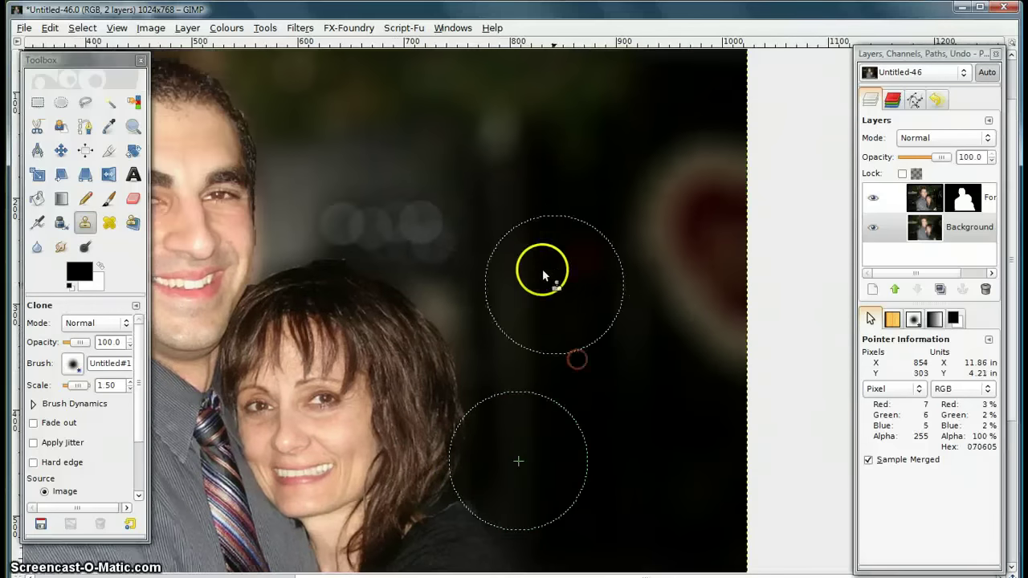
{"action": "left_click_drag", "start_coordinate": [543, 270], "coordinate": [522, 238]}
{"action": "left_click_drag", "start_coordinate": [575, 263], "coordinate": [655, 288]}
{"action": "left_click_drag", "start_coordinate": [441, 211], "coordinate": [429, 207]}
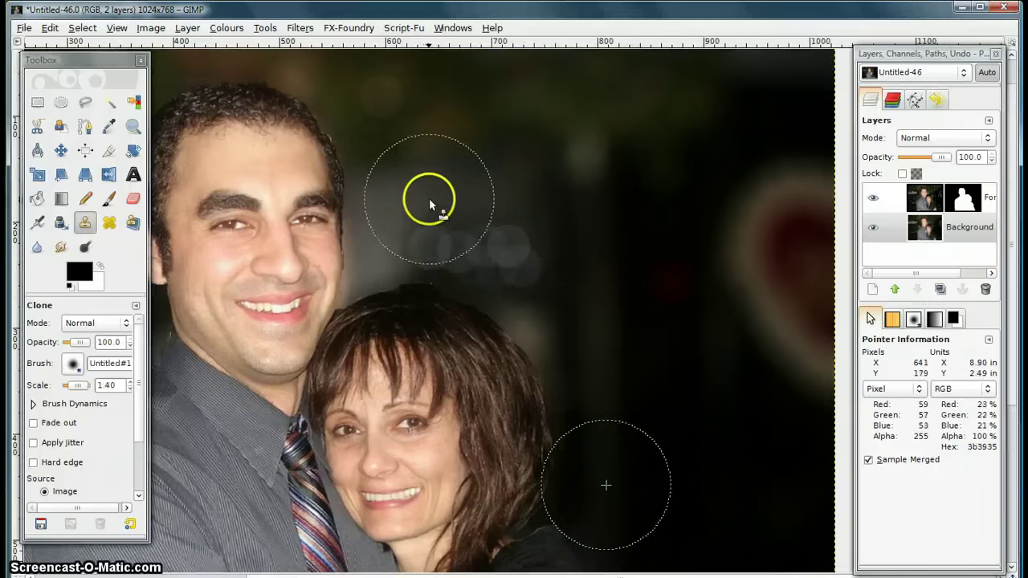
Shrink the clone brush and clone dark background over the halo beside the man's temple
{"action": "key", "text": "bracketleft"}
{"action": "key", "text": "bracketleft"}
{"action": "key", "text": "bracketleft"}
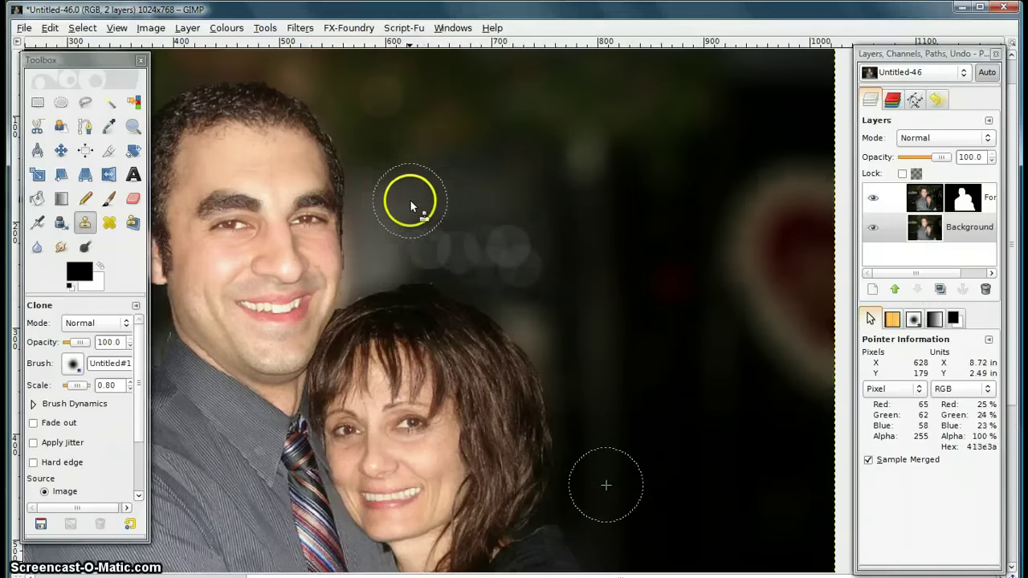
{"action": "key", "text": "bracketleft"}
{"action": "key", "text": "bracketleft"}
{"action": "left_click", "coordinate": [406, 194], "text": "ctrl"}
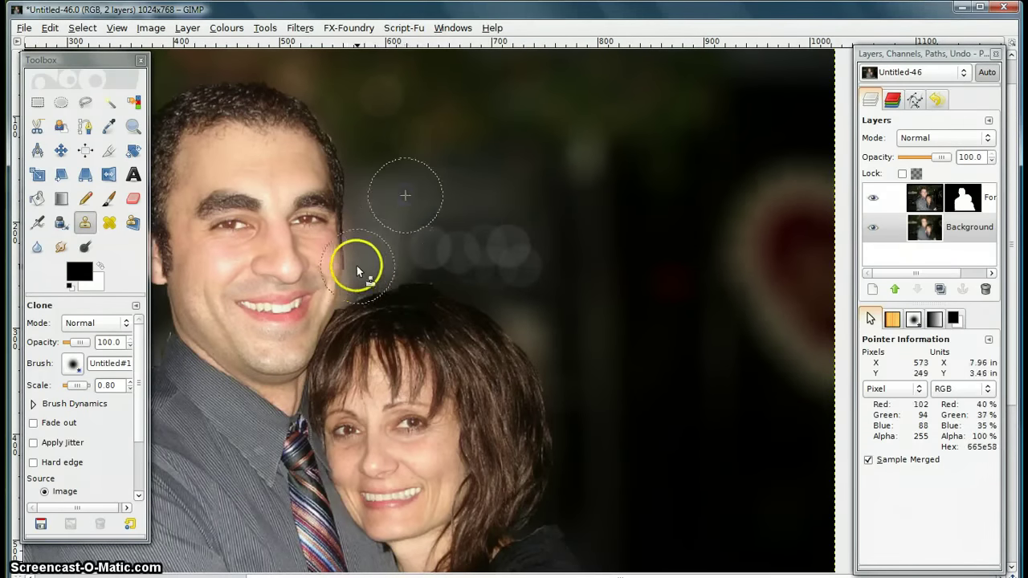
{"action": "left_click", "coordinate": [354, 274]}
{"action": "left_click_drag", "start_coordinate": [343, 299], "coordinate": [343, 193]}
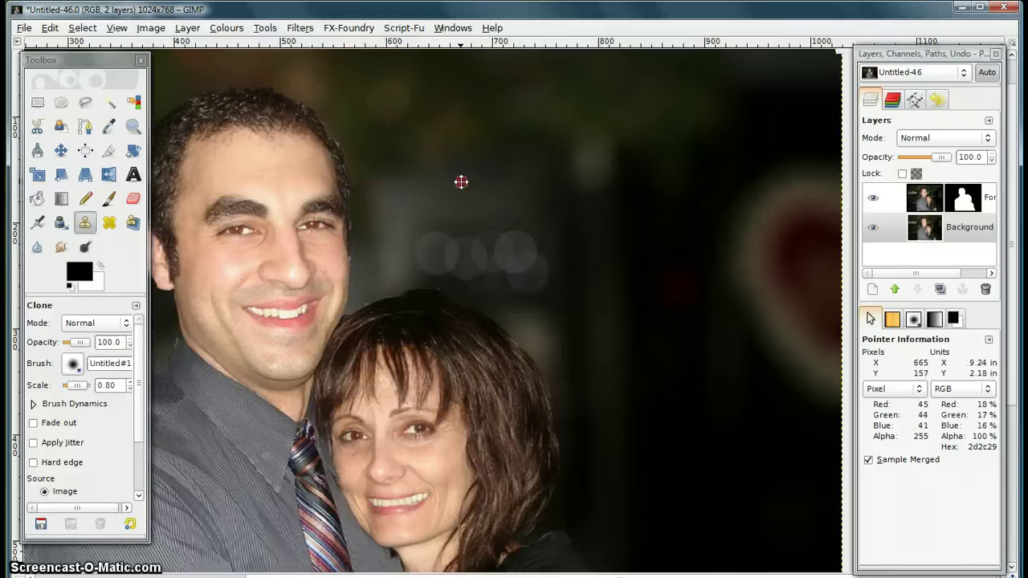
Clone dark background over the remaining halo along the top of the man's hair
{"action": "left_click_drag", "start_coordinate": [460, 182], "coordinate": [564, 258]}
{"action": "left_click", "coordinate": [599, 244], "text": "ctrl"}
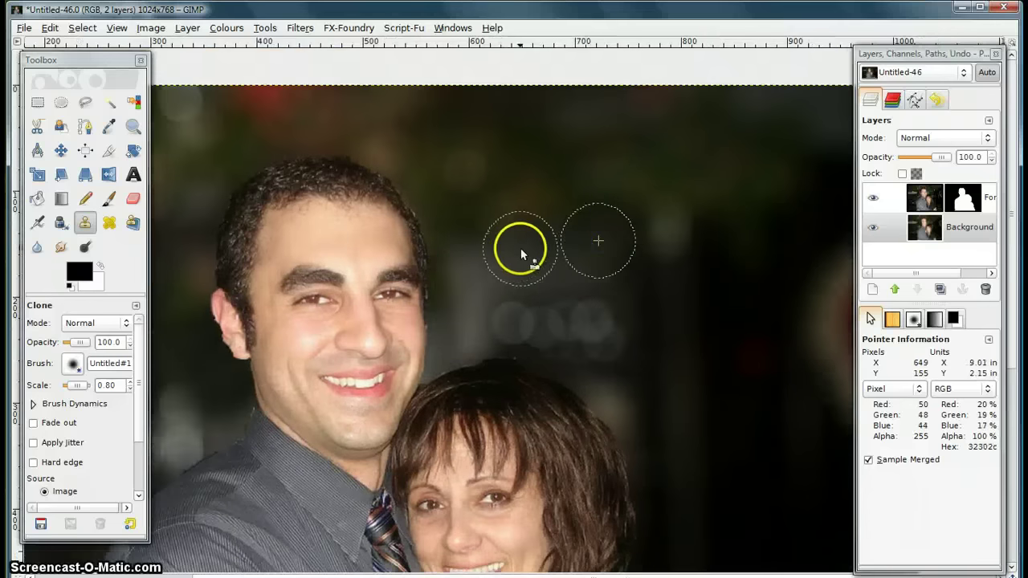
{"action": "key", "text": "bracketright"}
{"action": "key", "text": "bracketright"}
{"action": "key", "text": "bracketright"}
{"action": "left_click", "coordinate": [446, 253]}
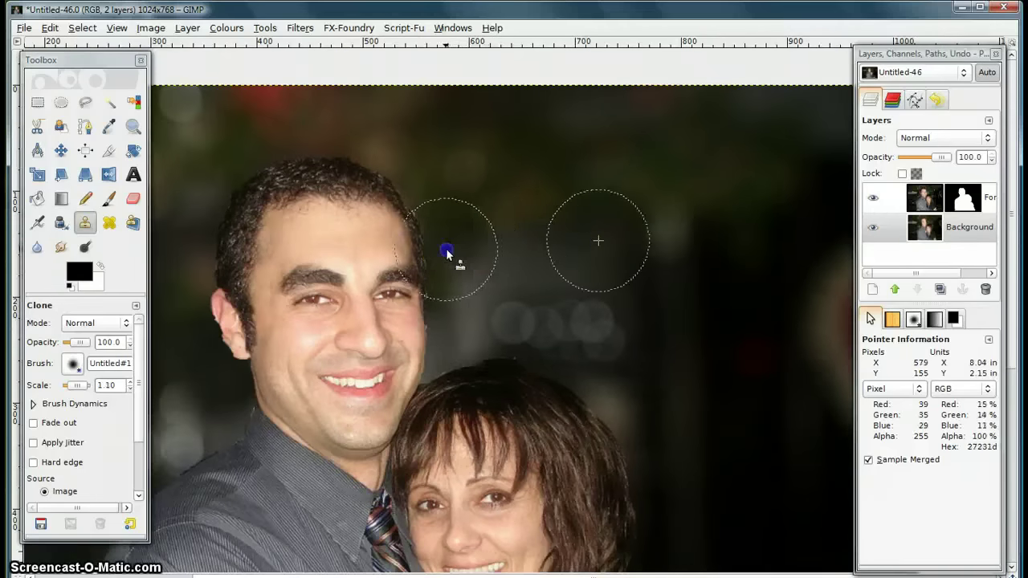
{"action": "left_click_drag", "start_coordinate": [440, 266], "coordinate": [440, 265]}
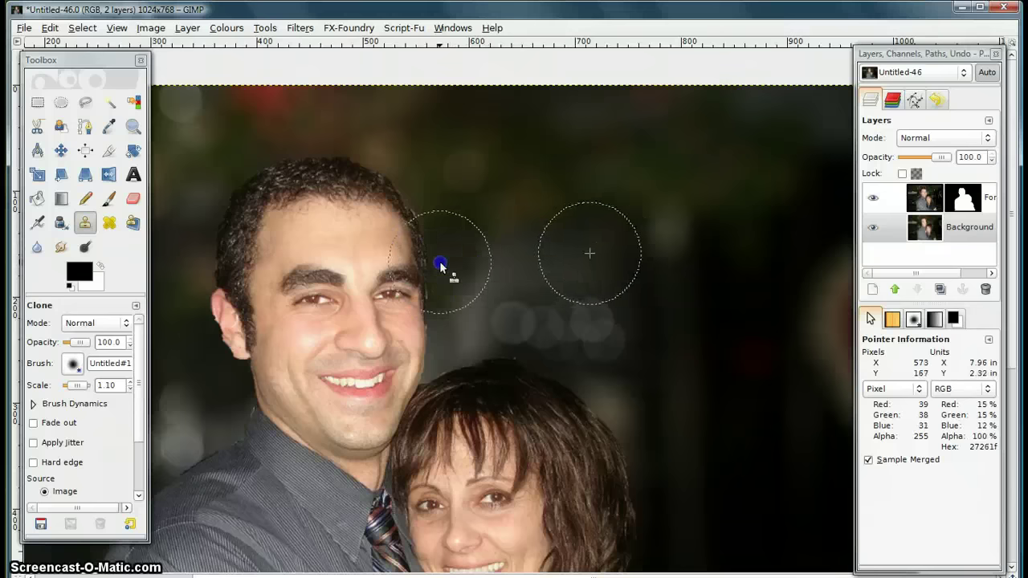
{"action": "left_click", "coordinate": [521, 266], "text": "ctrl"}
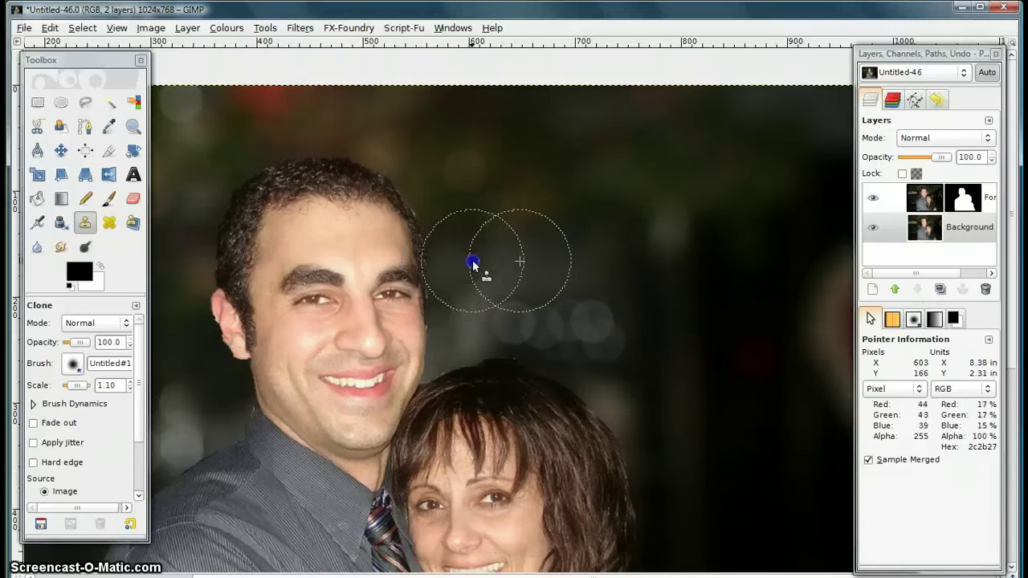
{"action": "mouse_move", "coordinate": [452, 267]}
{"action": "left_mouse_down"}
{"action": "mouse_move", "coordinate": [449, 300]}
{"action": "mouse_move", "coordinate": [456, 292]}
{"action": "mouse_move", "coordinate": [427, 239]}
{"action": "left_mouse_up"}
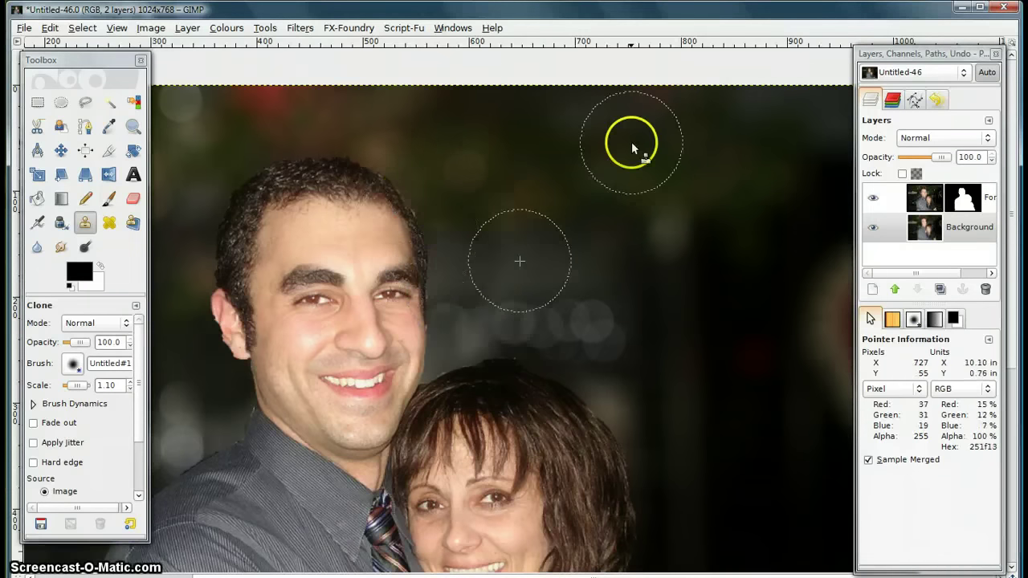
{"action": "left_click", "coordinate": [598, 177], "text": "ctrl"}
{"action": "left_click_drag", "start_coordinate": [392, 173], "coordinate": [397, 187]}
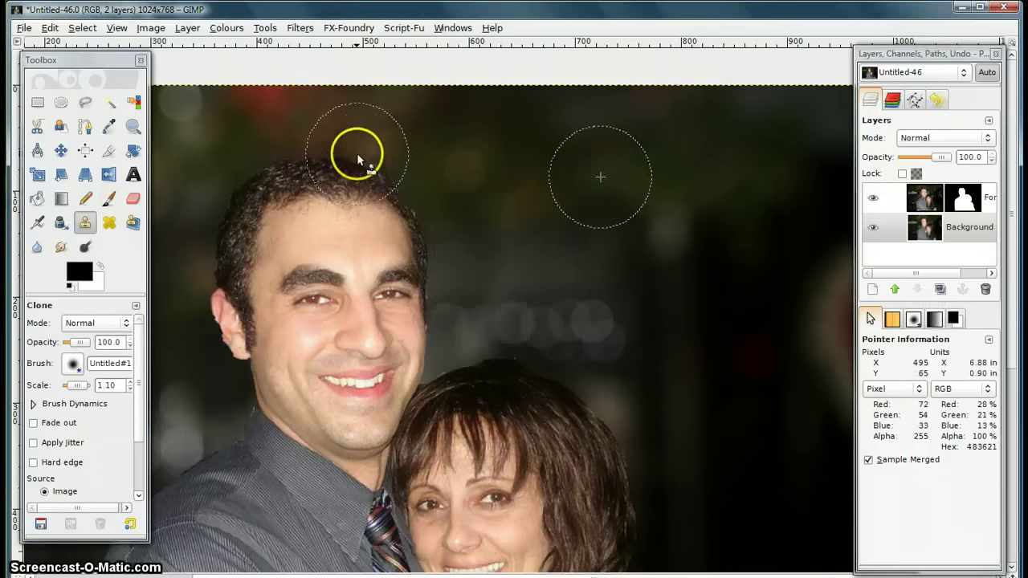
Apply a 5 px Gaussian blur to the Foreground layer mask
{"action": "scroll", "coordinate": [647, 257], "scroll_direction": "down", "scroll_amount": 1}
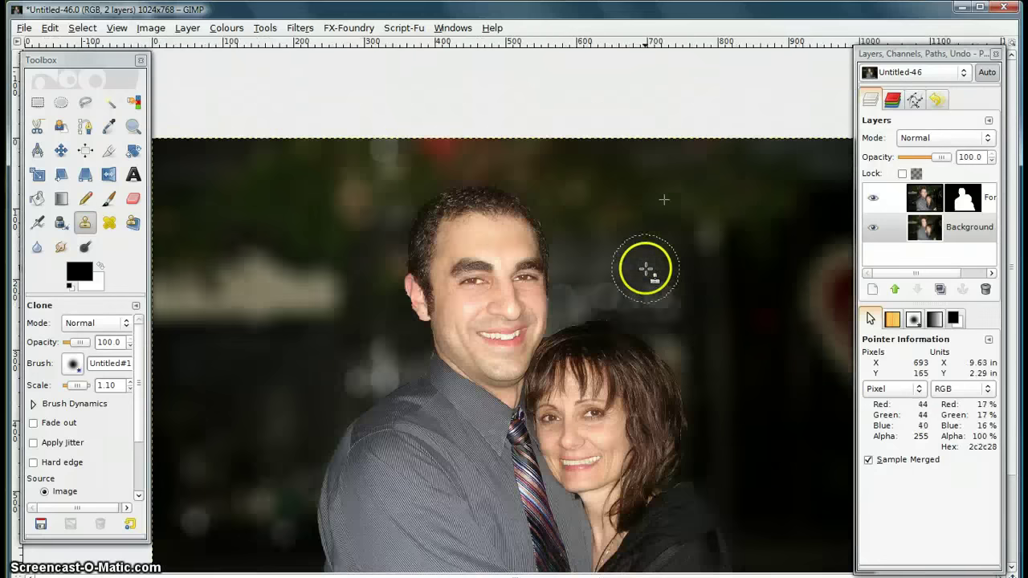
{"action": "scroll", "coordinate": [667, 313], "scroll_direction": "down", "scroll_amount": 1}
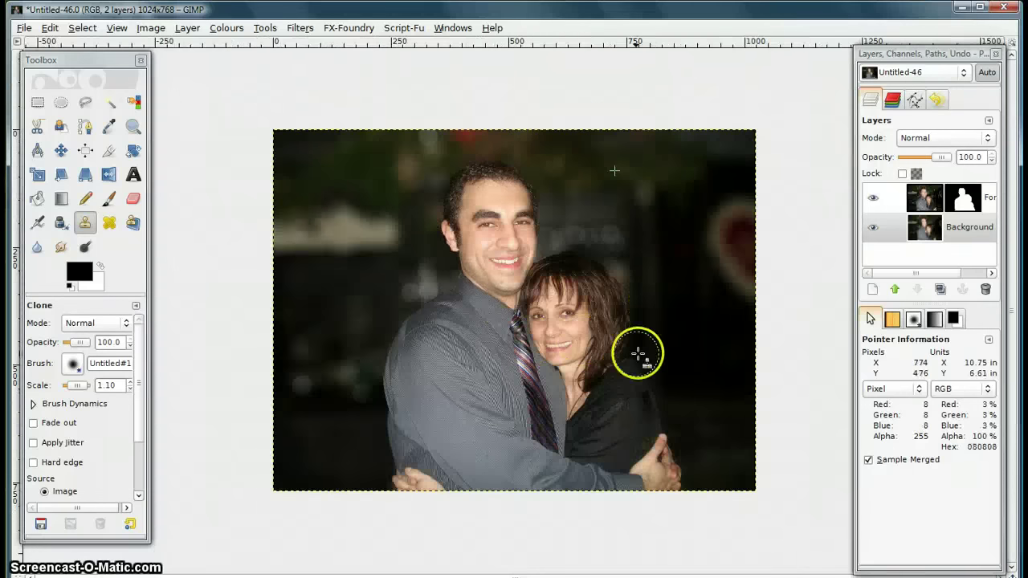
{"action": "left_click", "coordinate": [967, 199]}
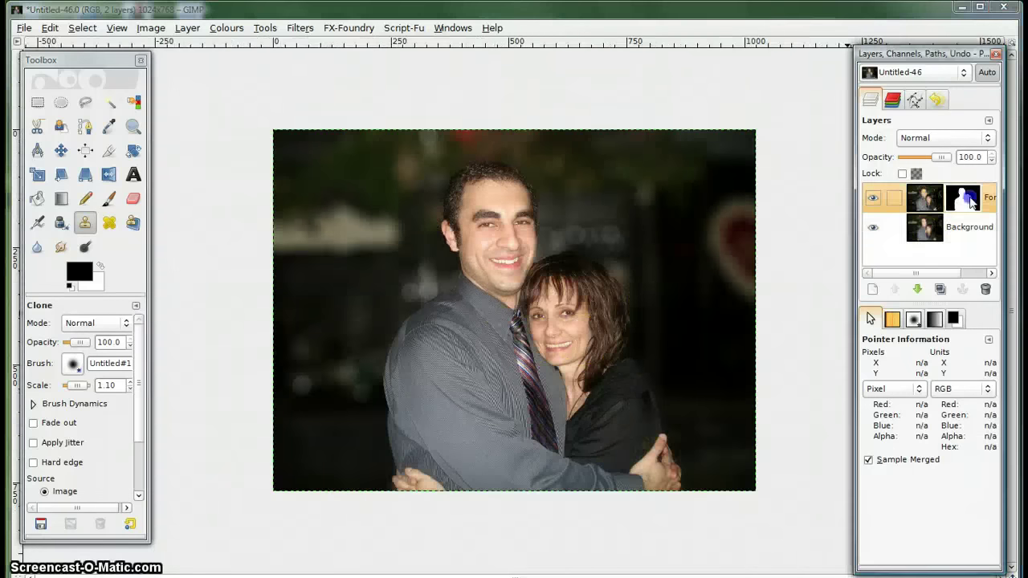
{"action": "left_click", "coordinate": [299, 27]}
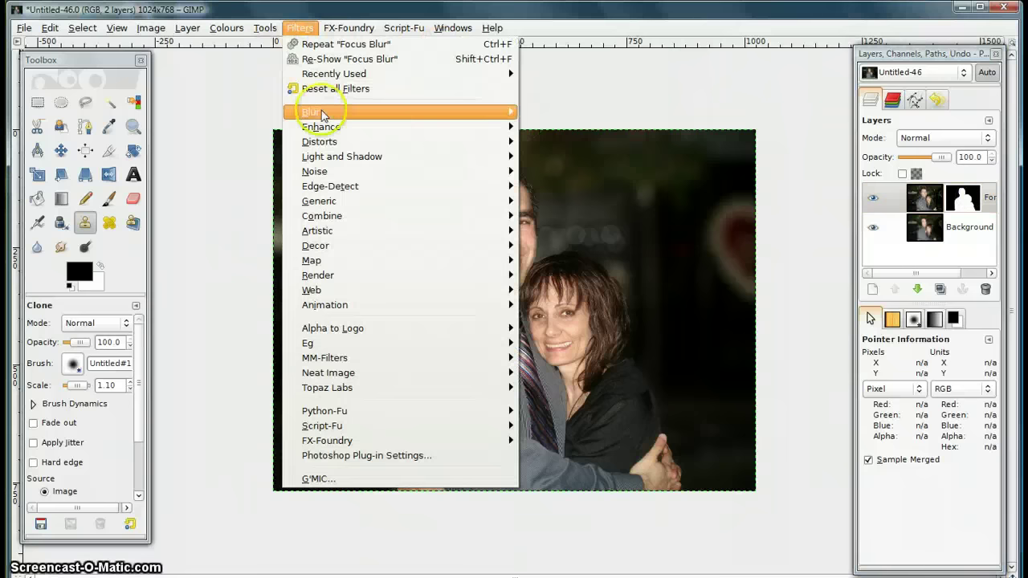
{"action": "mouse_move", "coordinate": [398, 111]}
{"action": "left_click", "coordinate": [562, 143]}
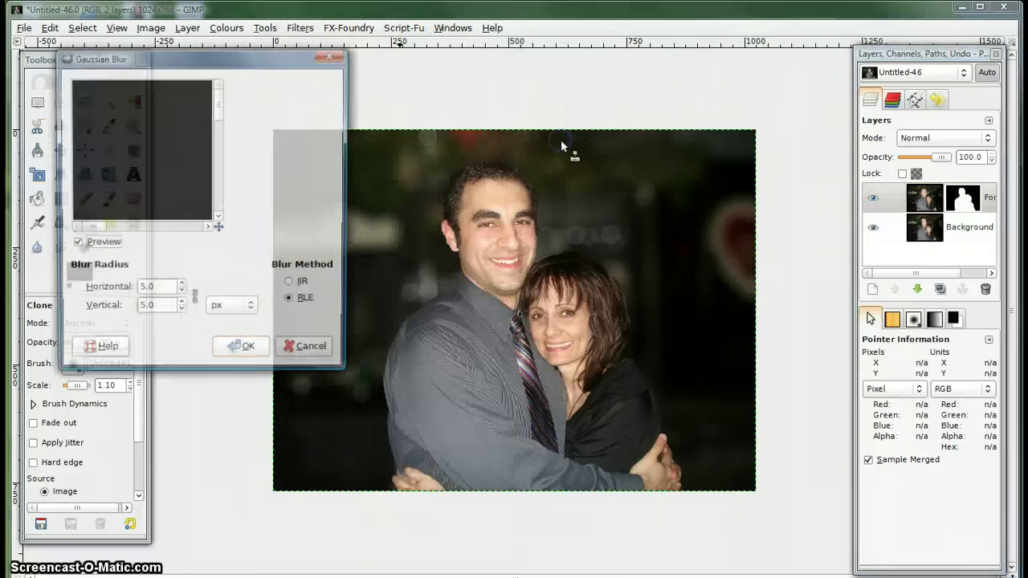
{"action": "left_click", "coordinate": [243, 352]}
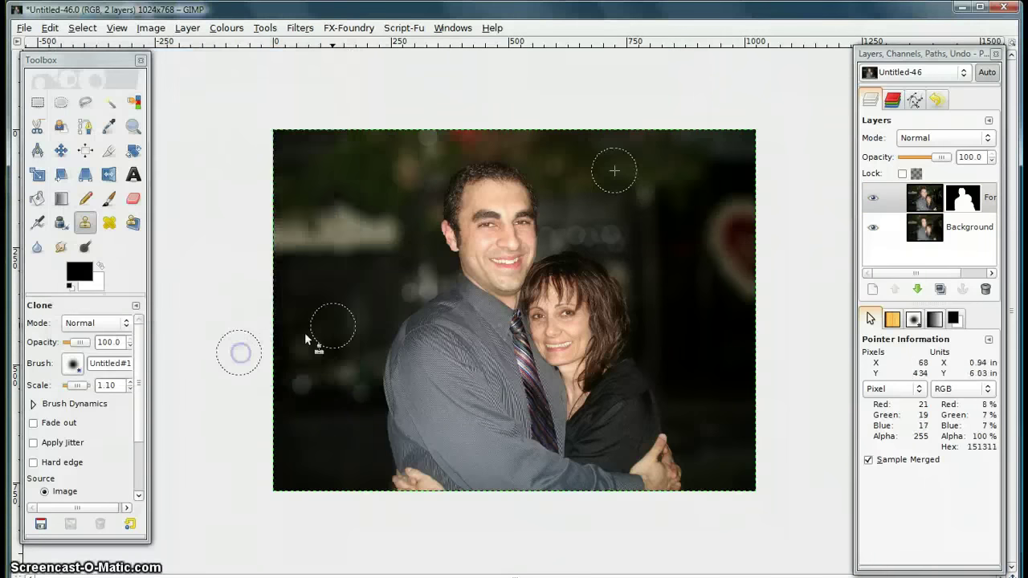
Refine the Foreground mask edge with Generic > Dilate/Erode, then zoom out to the whole photo
{"action": "scroll", "coordinate": [512, 197], "scroll_direction": "up", "scroll_amount": 1}
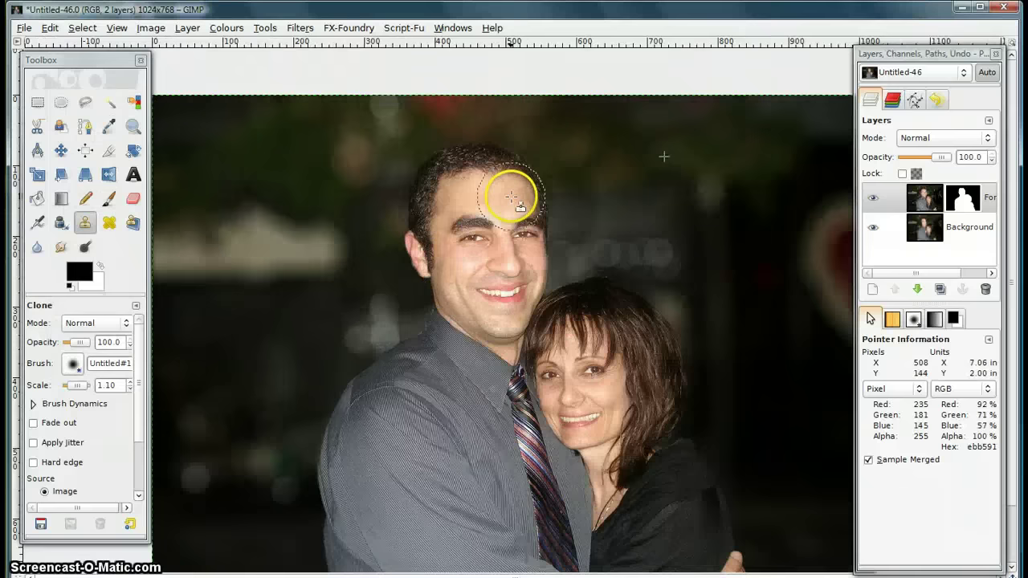
{"action": "scroll", "coordinate": [512, 197], "scroll_direction": "up", "scroll_amount": 1}
{"action": "left_click", "coordinate": [959, 200]}
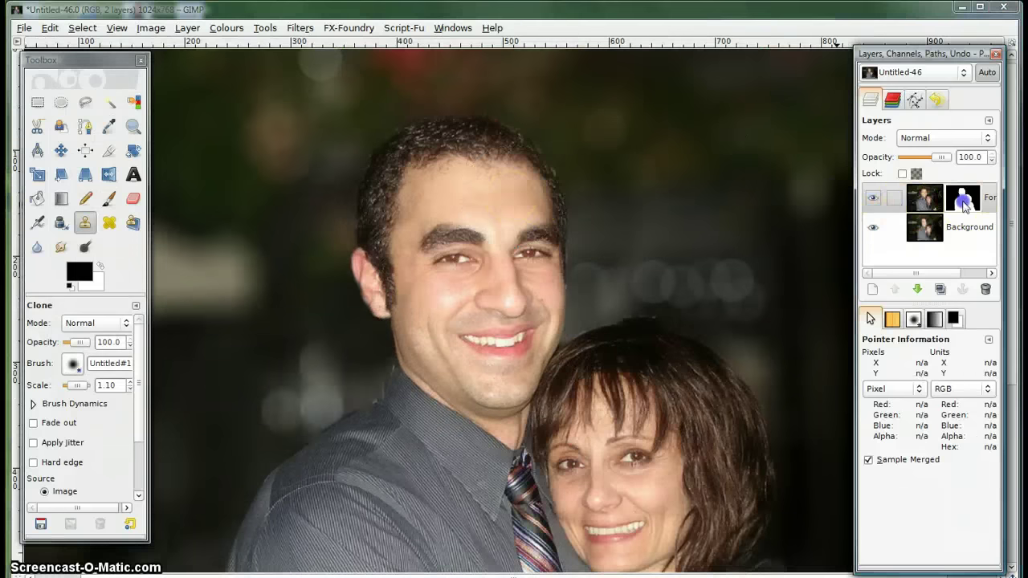
{"action": "left_click", "coordinate": [298, 28]}
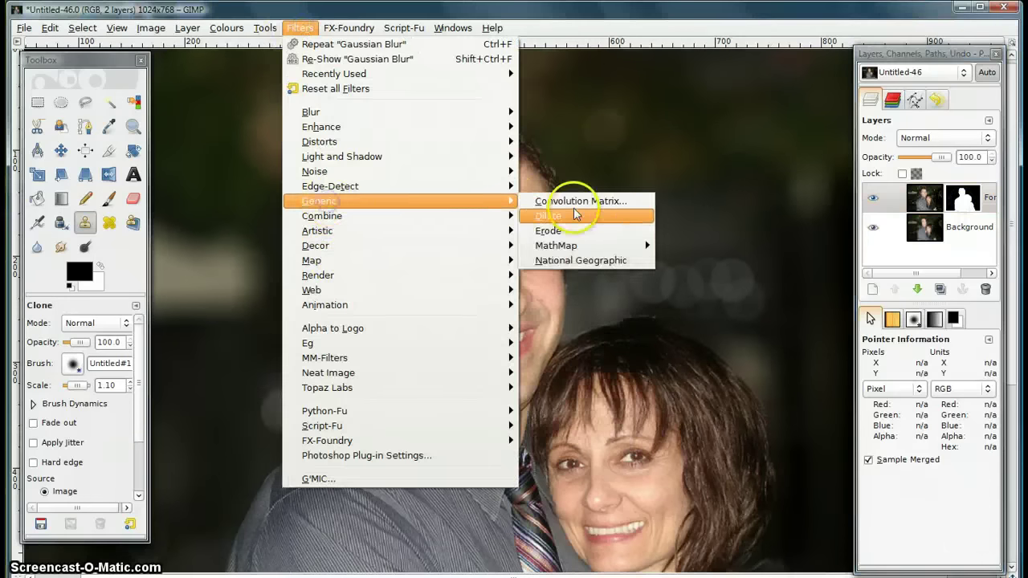
{"action": "left_click", "coordinate": [572, 229]}
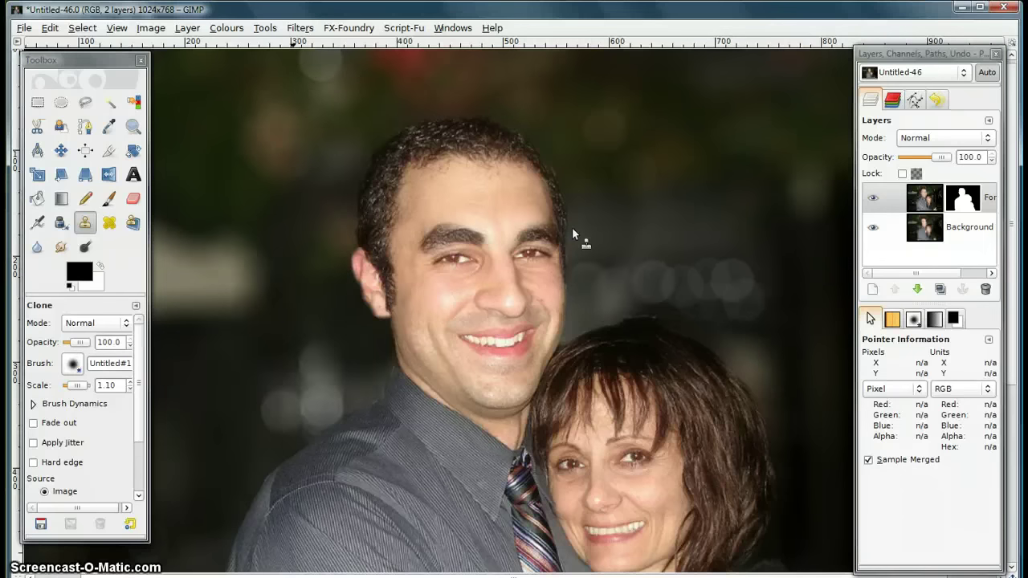
{"action": "key", "text": "minus"}
{"action": "key", "text": "minus"}
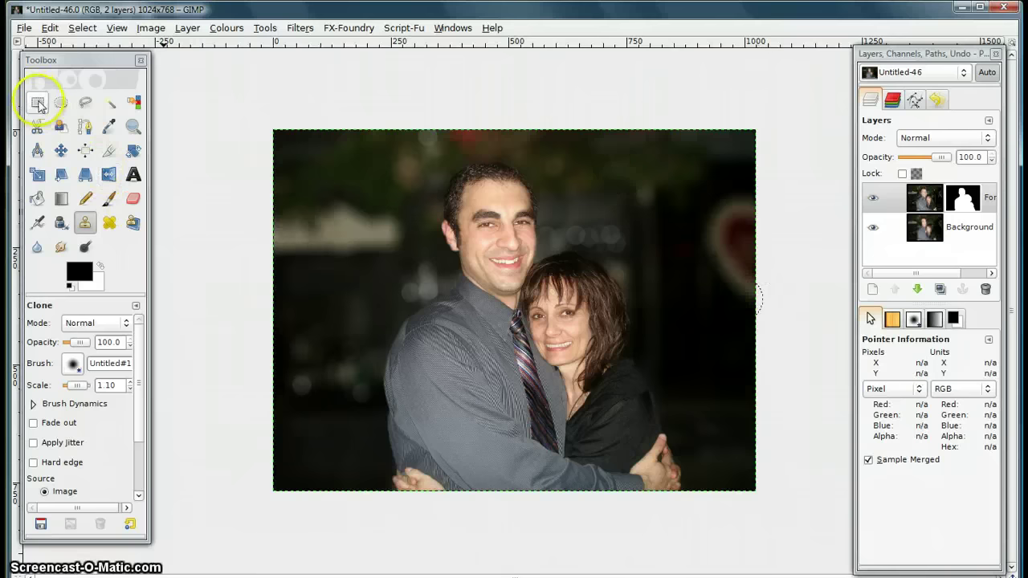
Select the Move tool and zoom in so the photo fills the window
{"action": "left_click", "coordinate": [60, 151]}
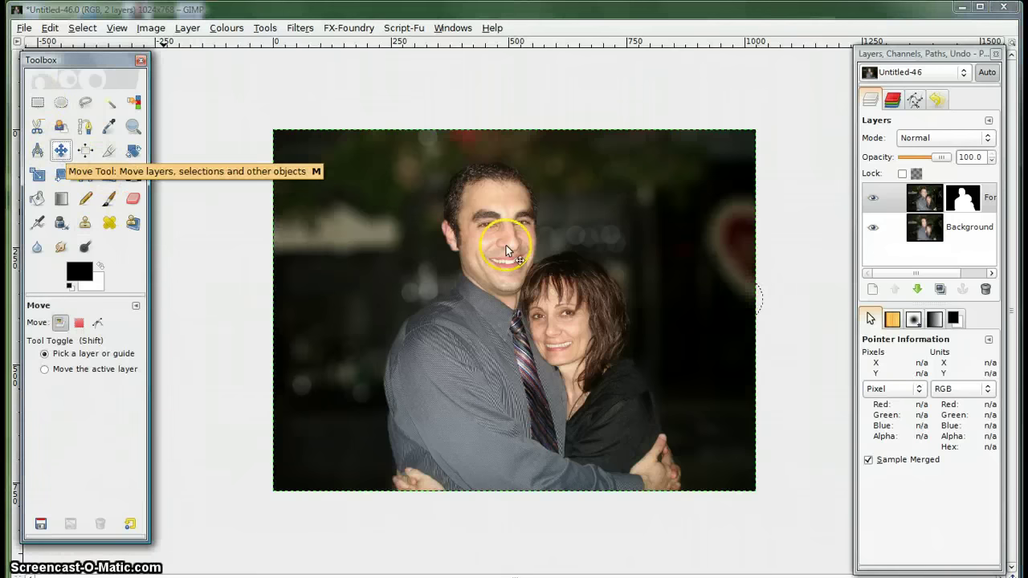
{"action": "key", "text": "plus"}
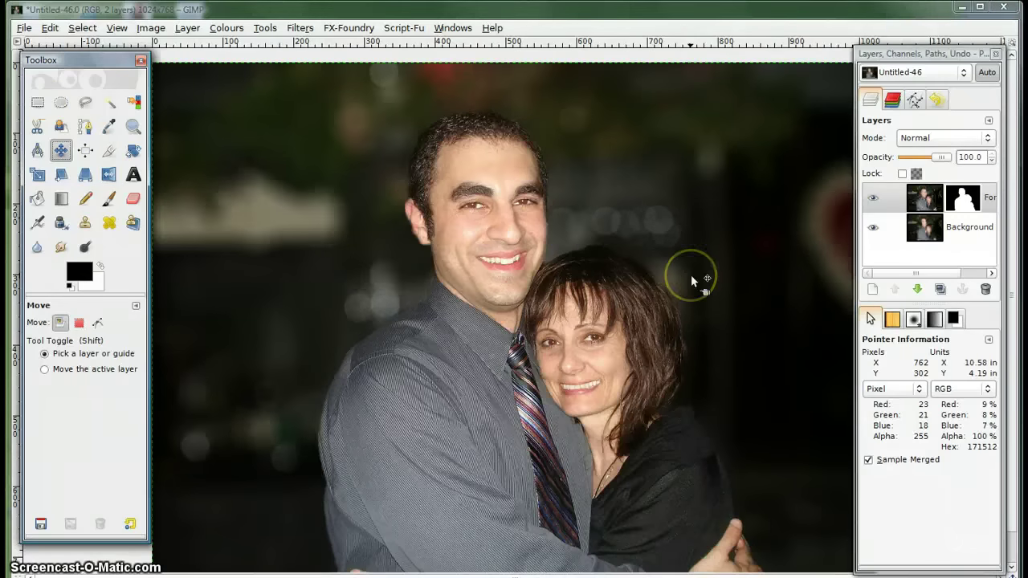